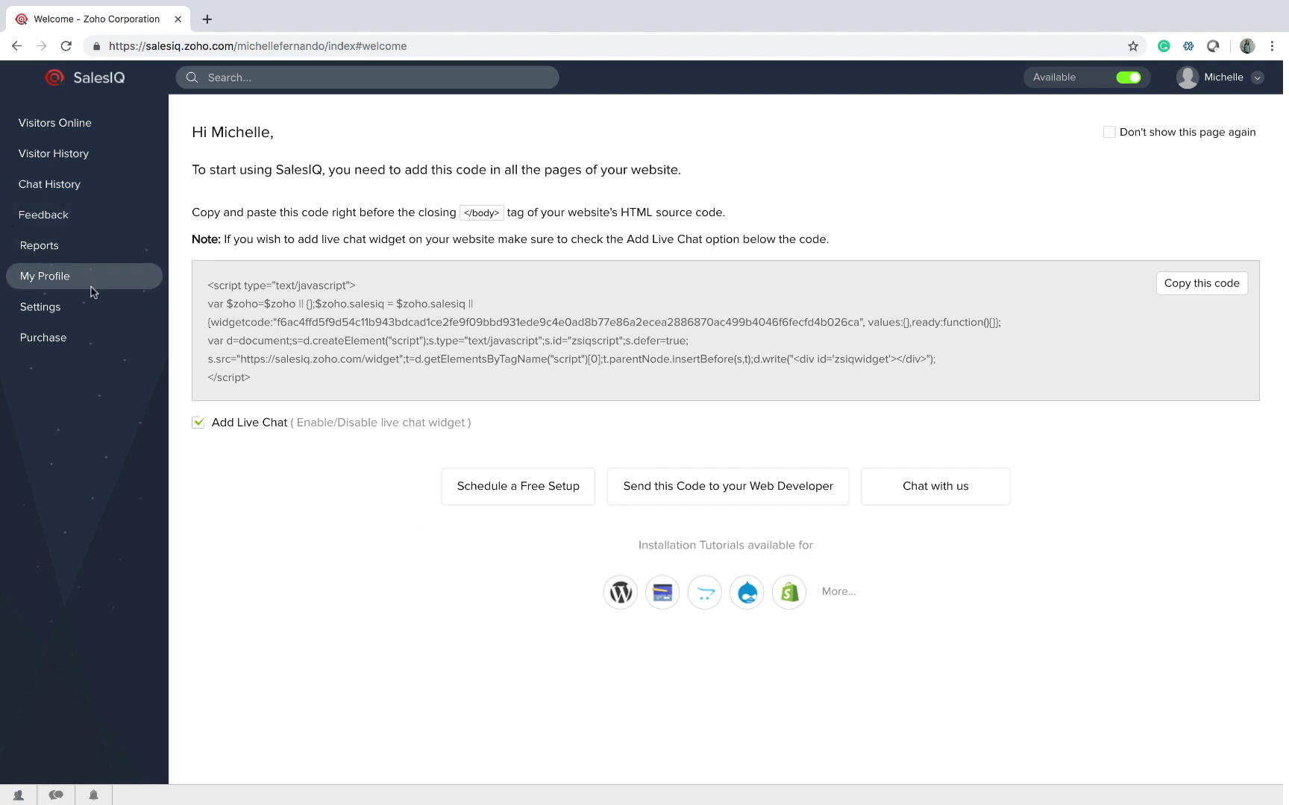
Go to Settings and start adding a new bot from the Zobot tab.
click(90, 313)
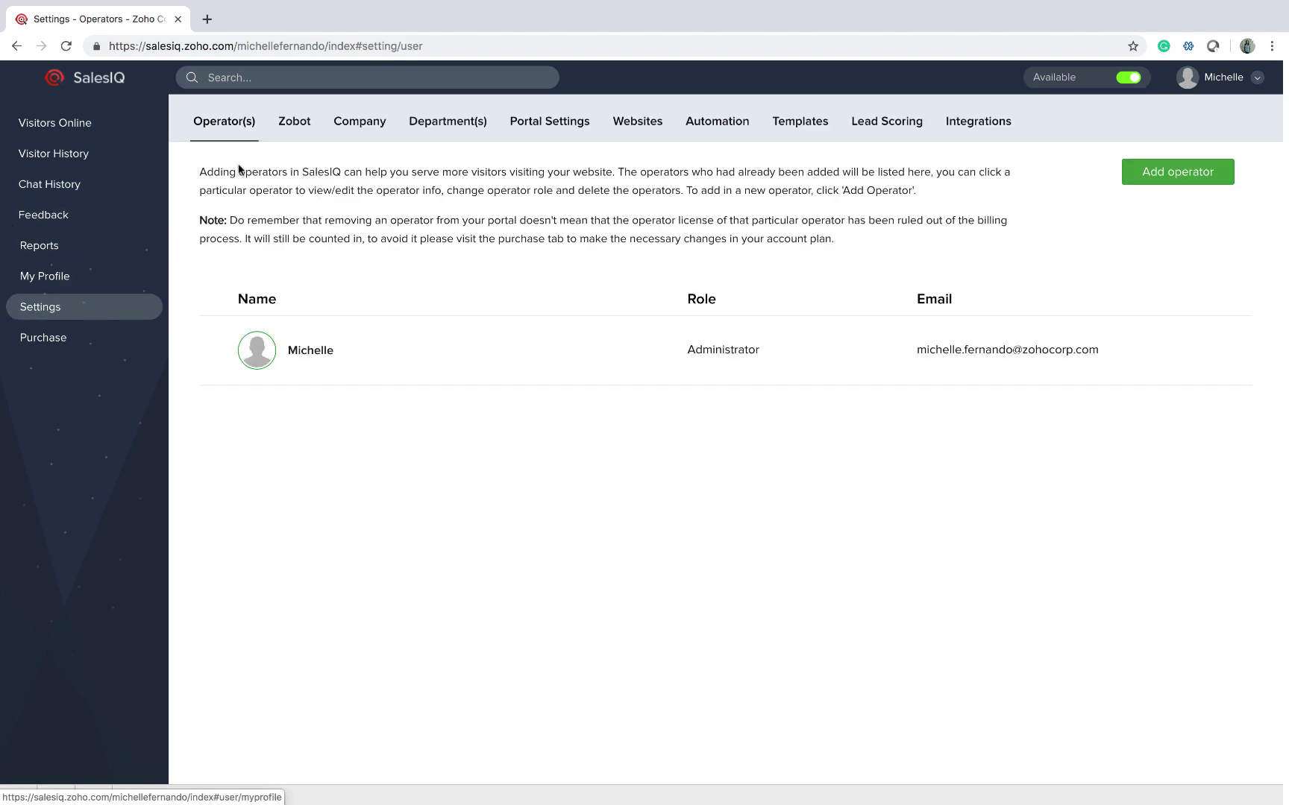
click(288, 123)
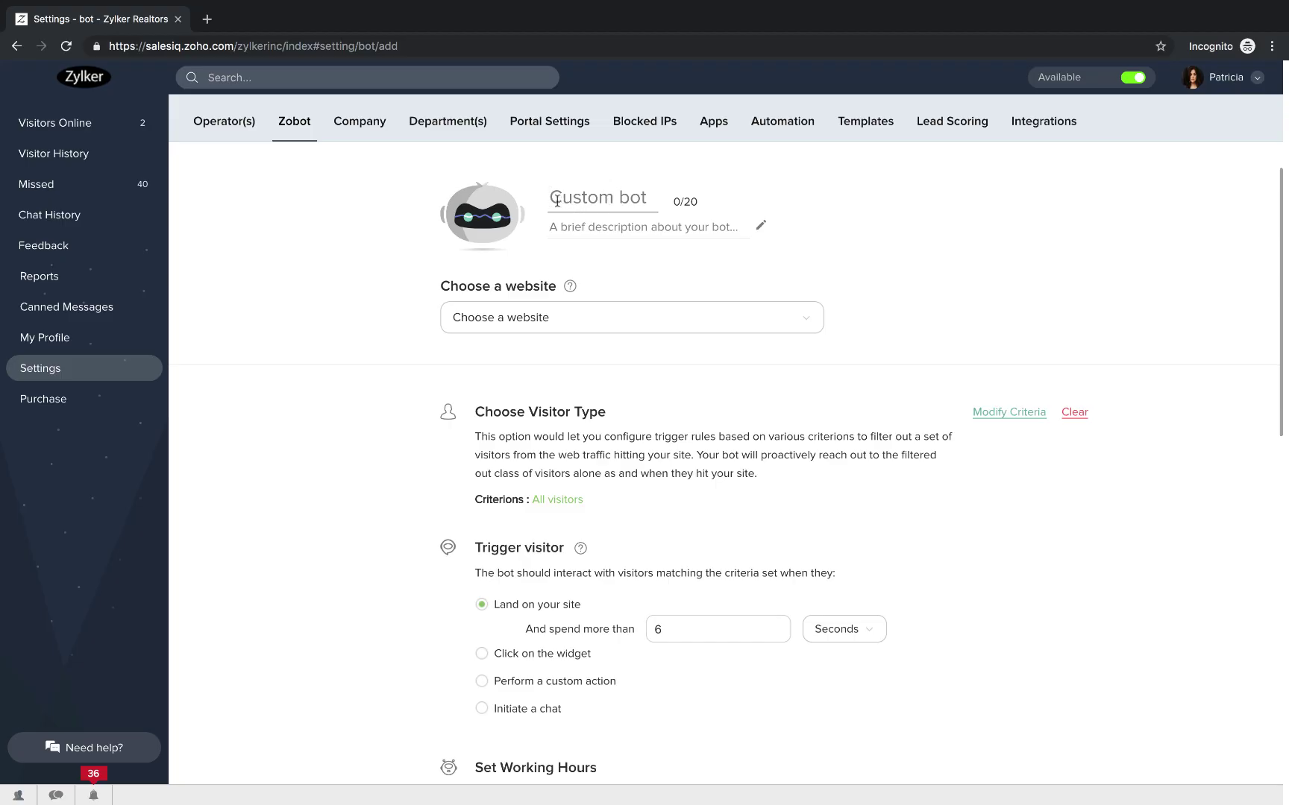
Name the bot 'Zobot', describe it as 'Website Assistant', and choose the zylker-home website.
click(556, 199)
text(Zobot)
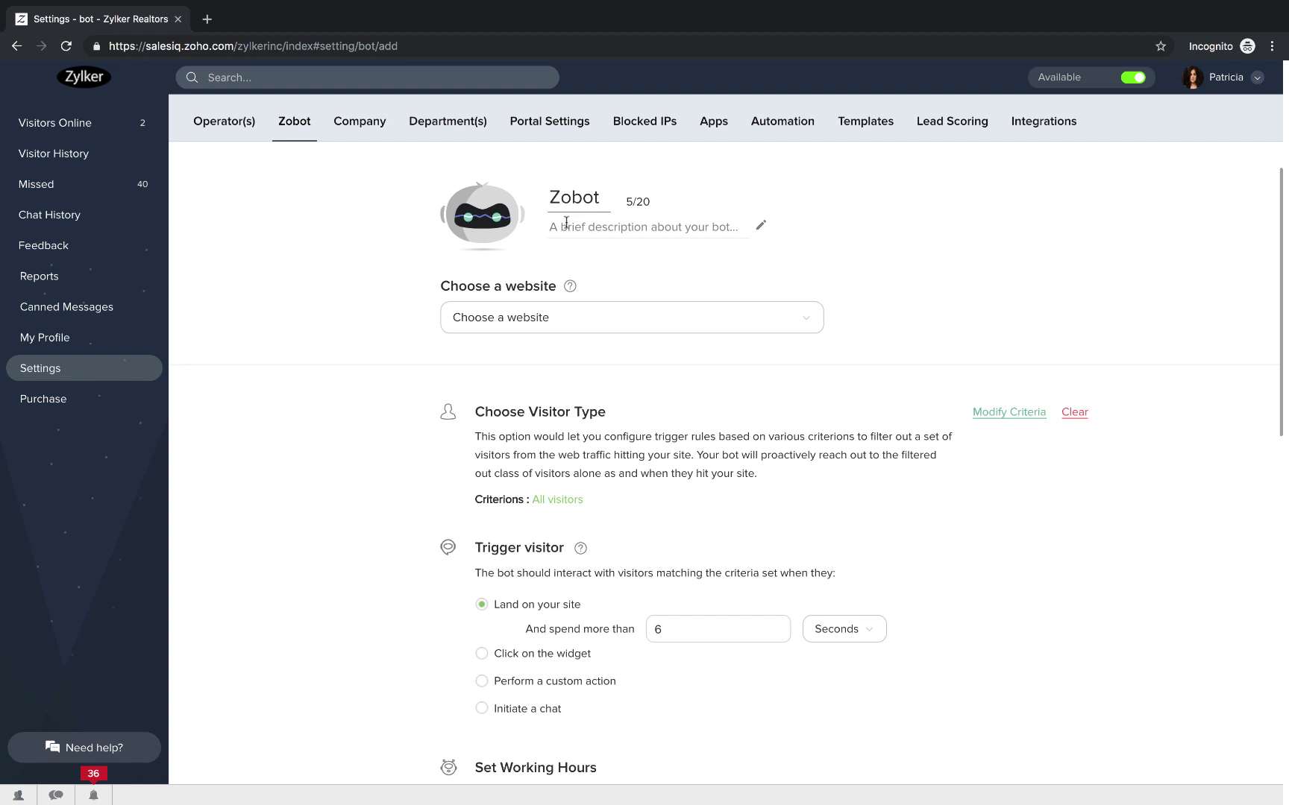
click(566, 223)
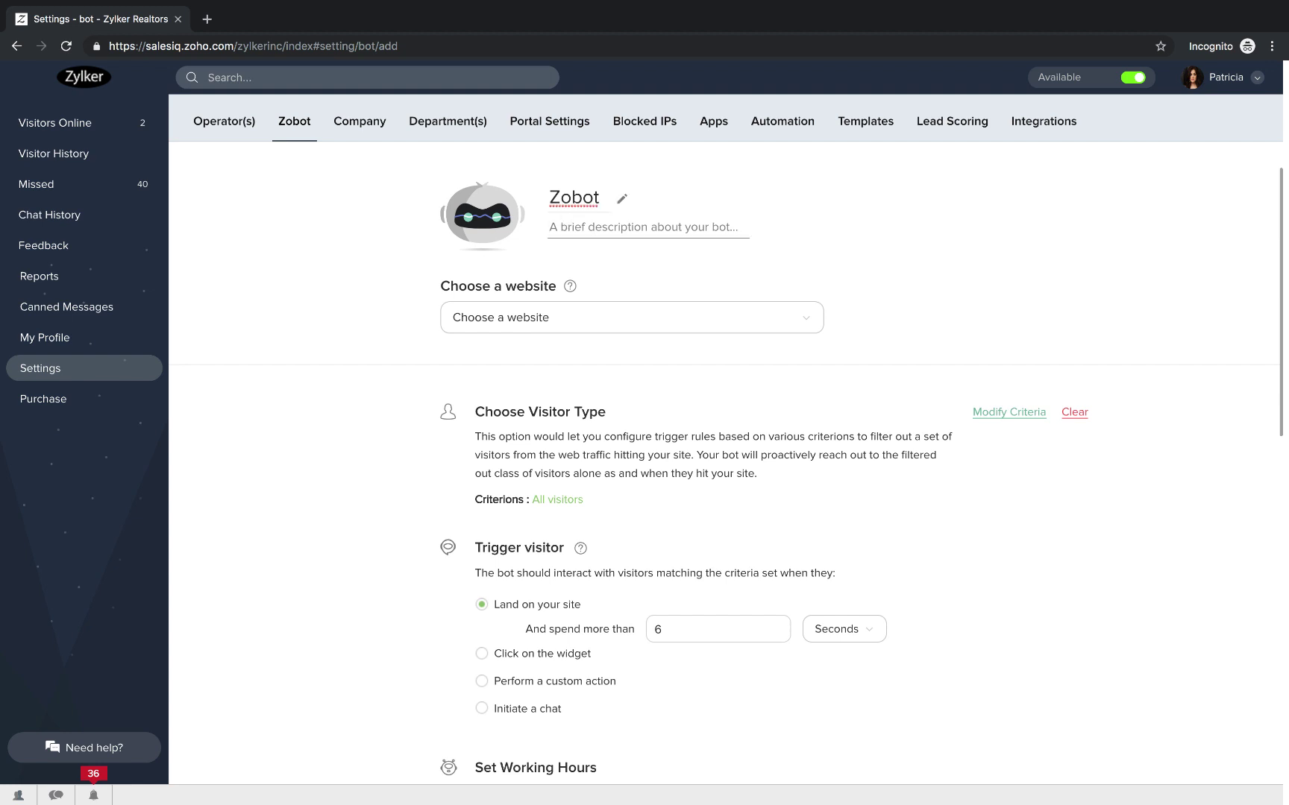
text(Website)
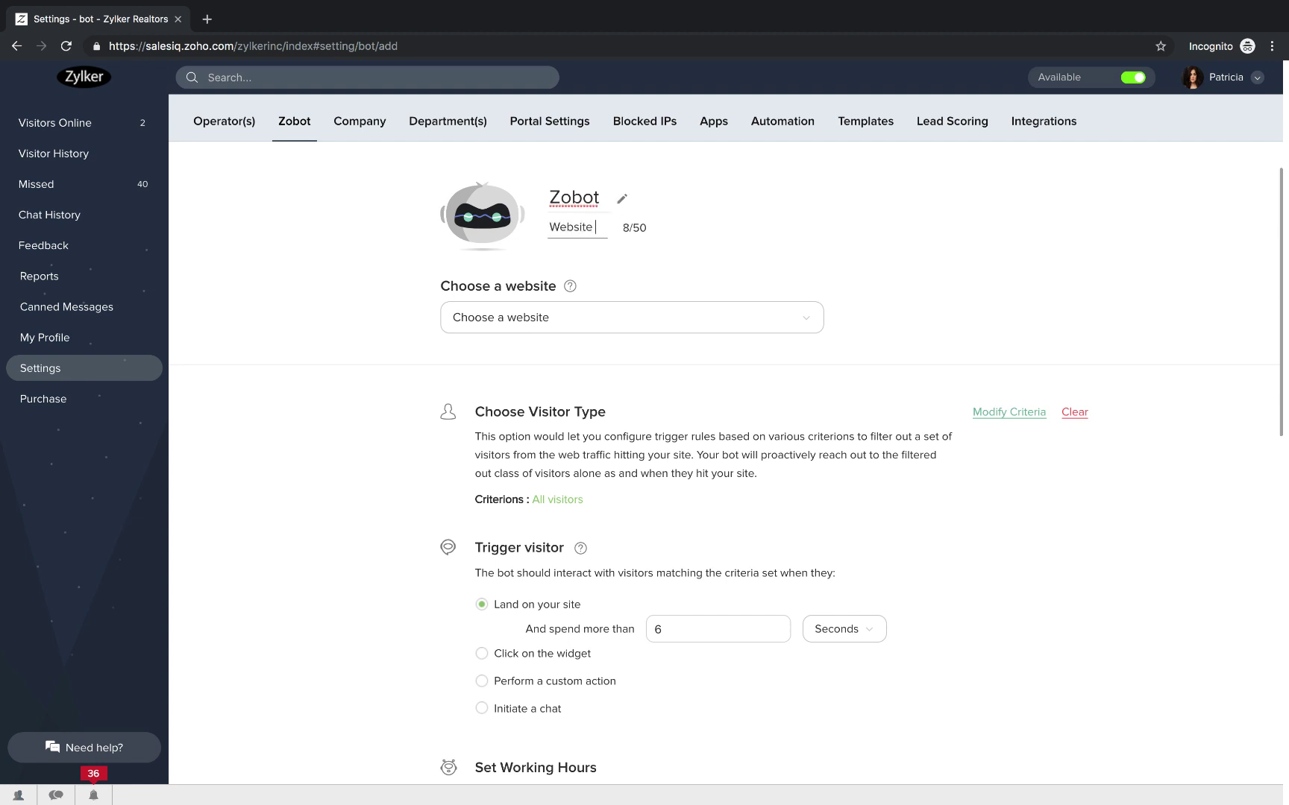
text( Assistant)
click(590, 326)
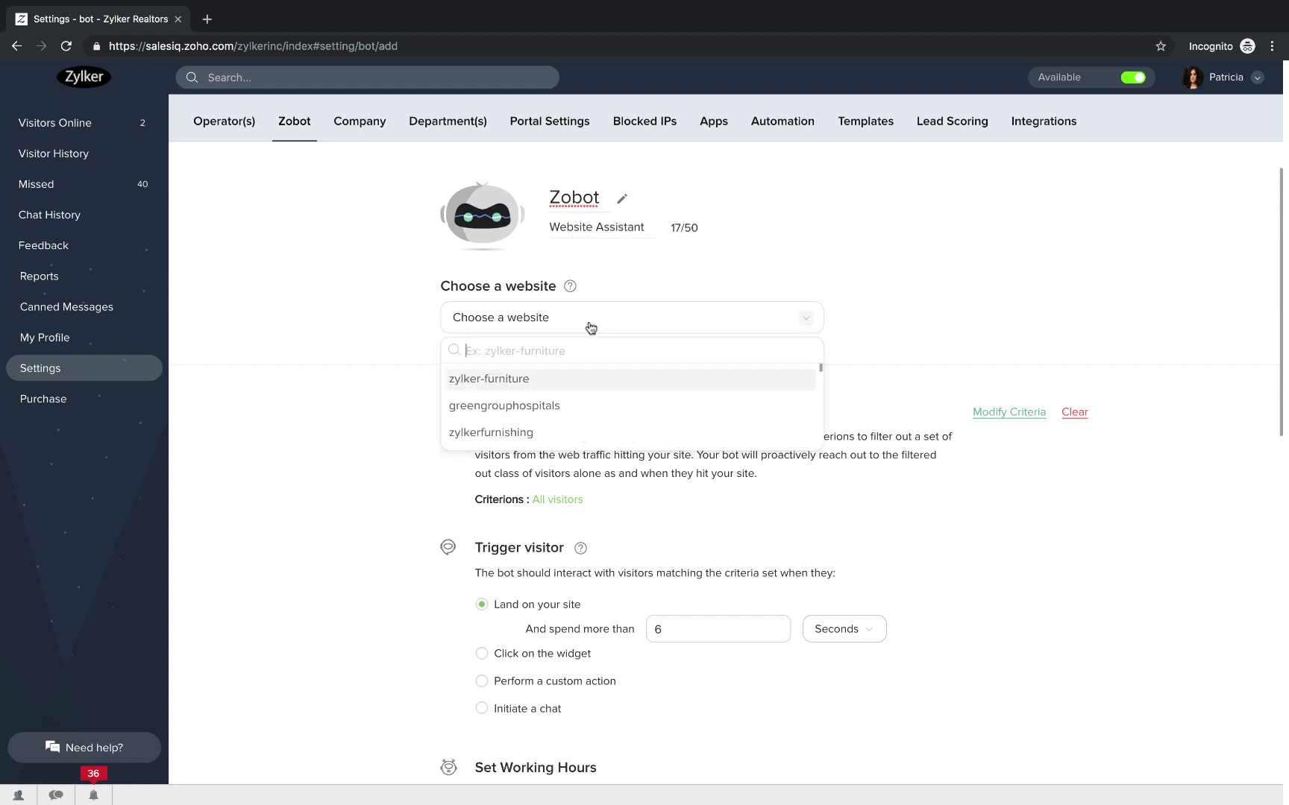
scroll(514, 406, down, 3)
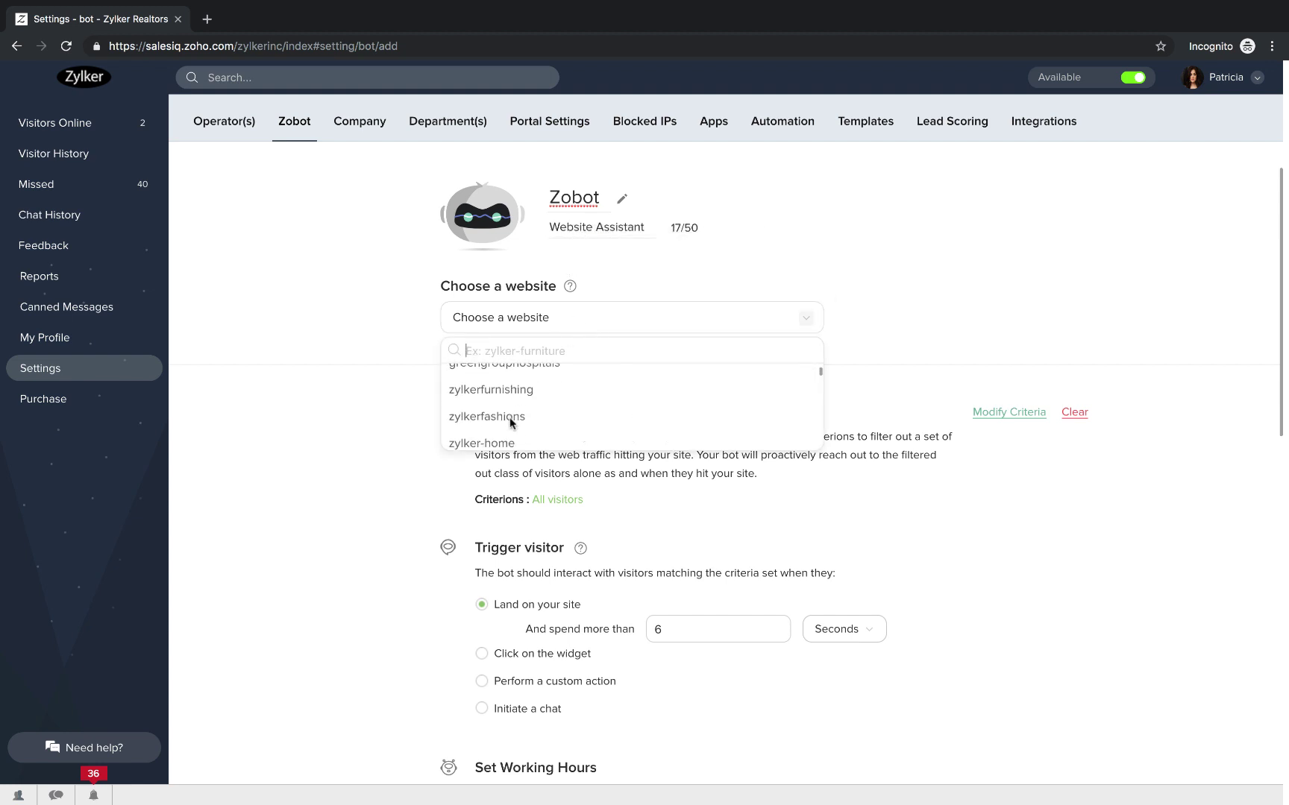
click(491, 380)
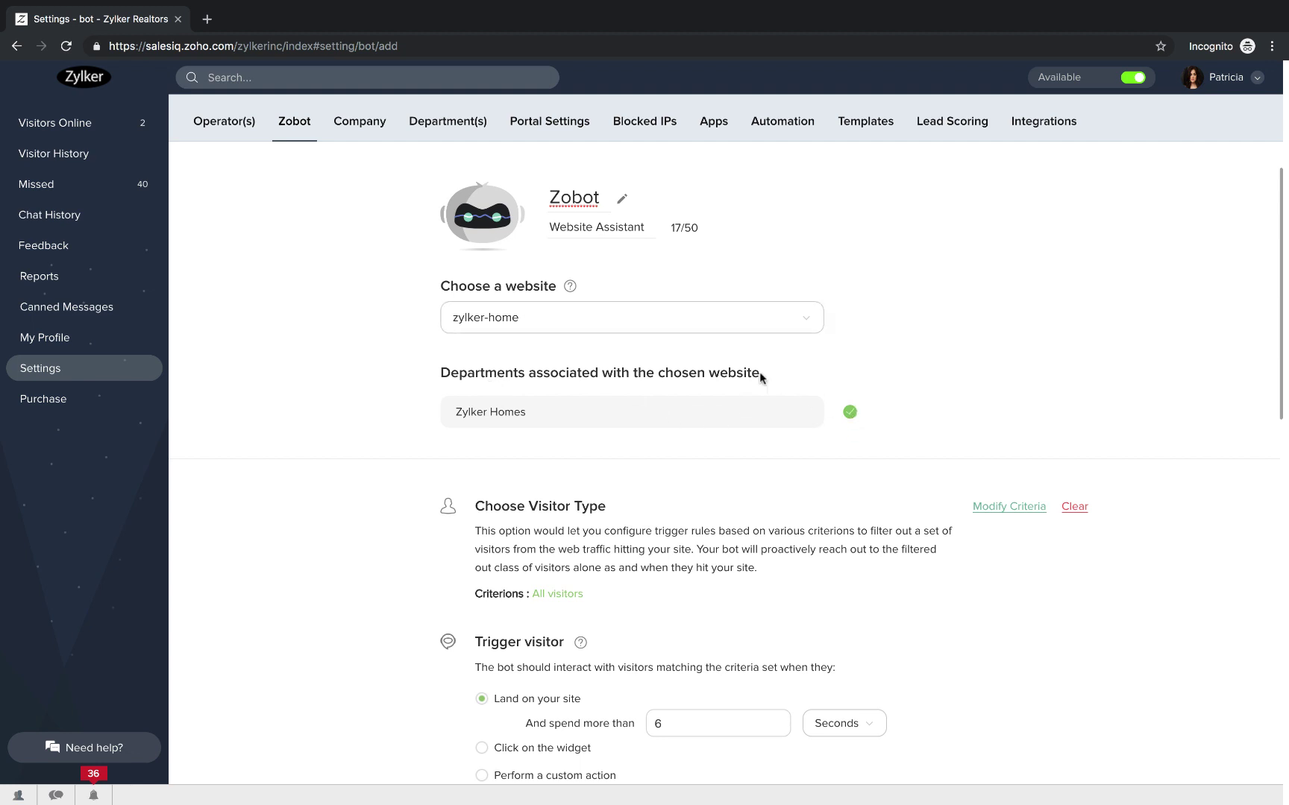
Switch the website to zylker-auto and keep only Zylker Homes and Support of its four departments.
click(656, 324)
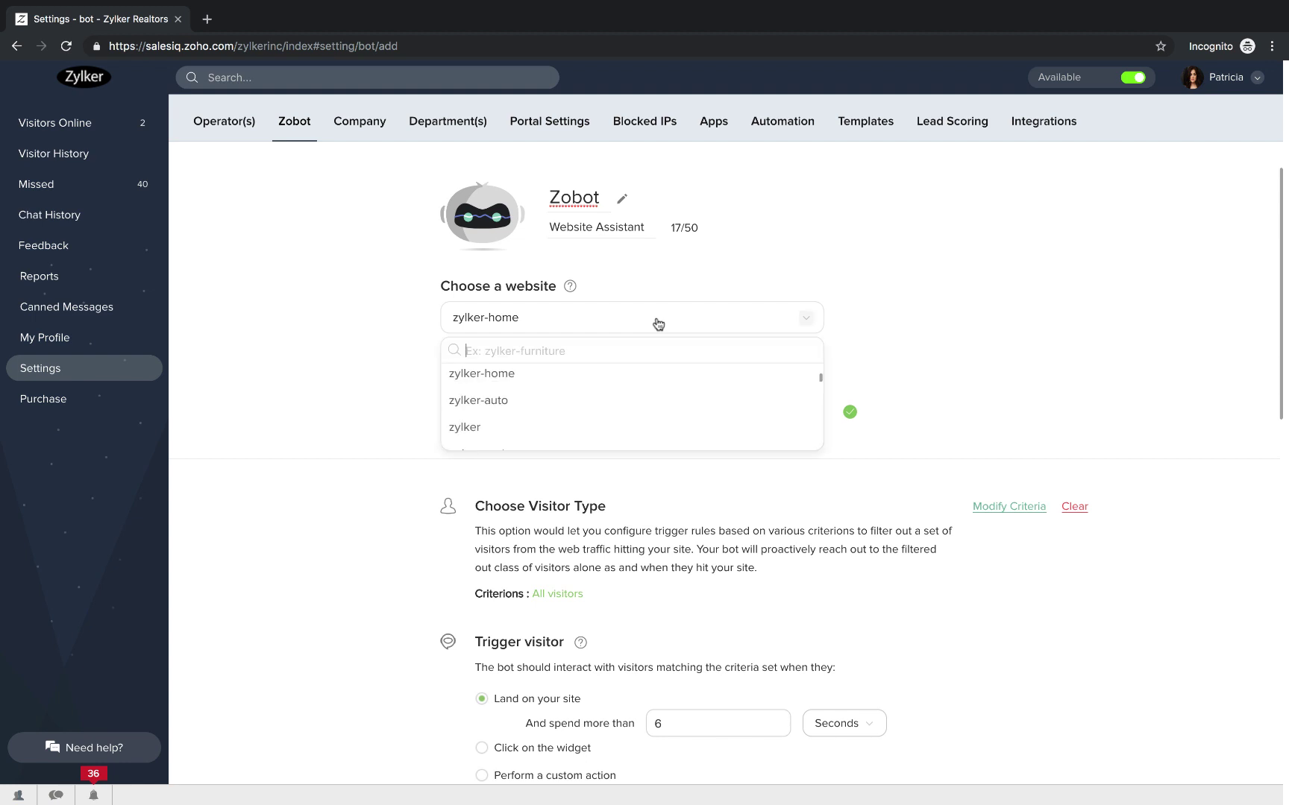
click(600, 403)
click(505, 406)
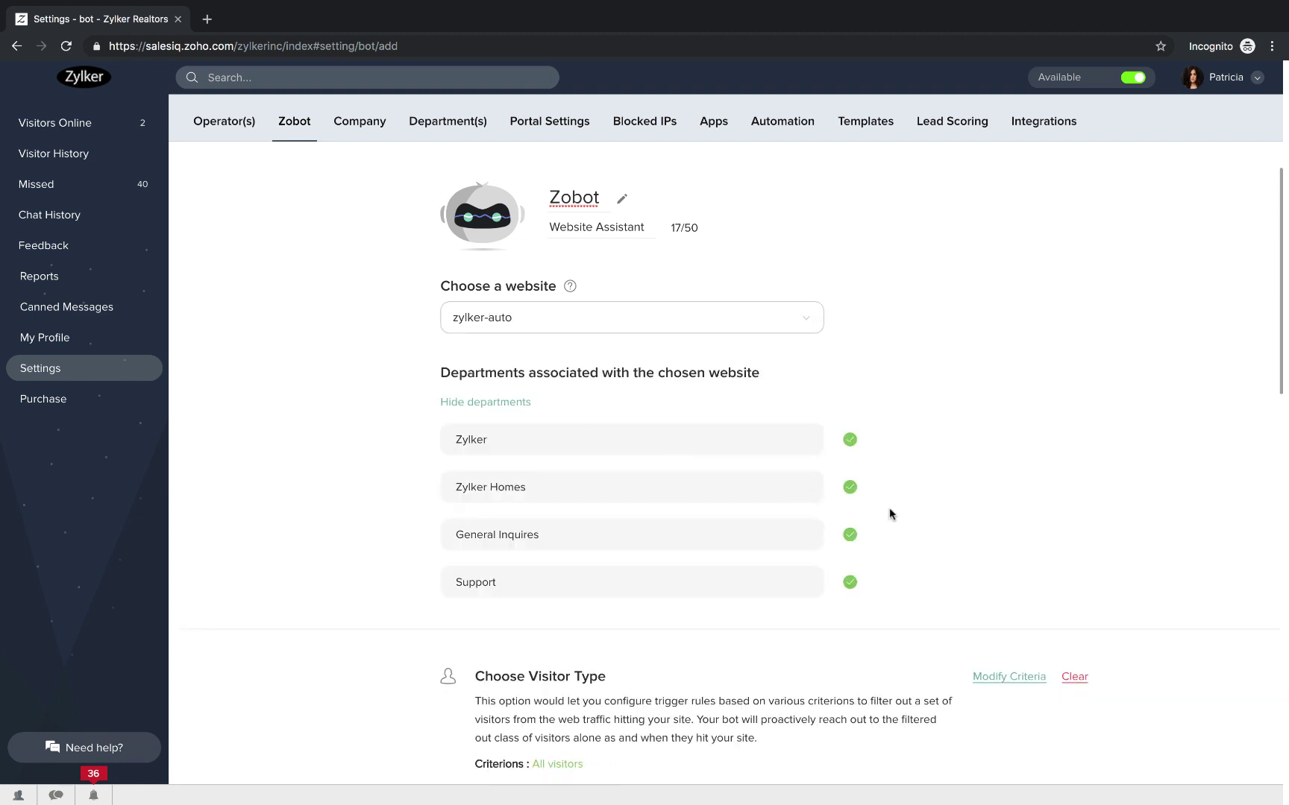
click(851, 441)
click(850, 488)
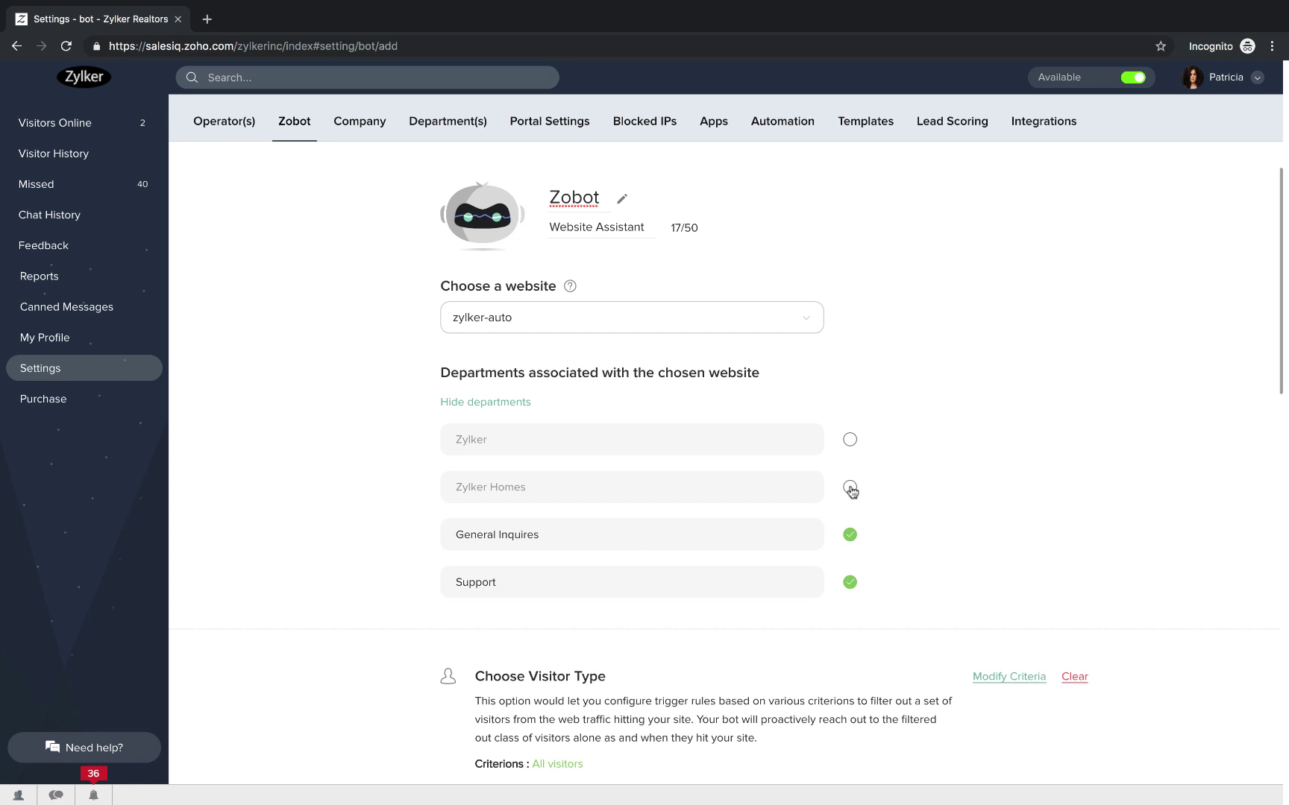
click(851, 536)
click(850, 489)
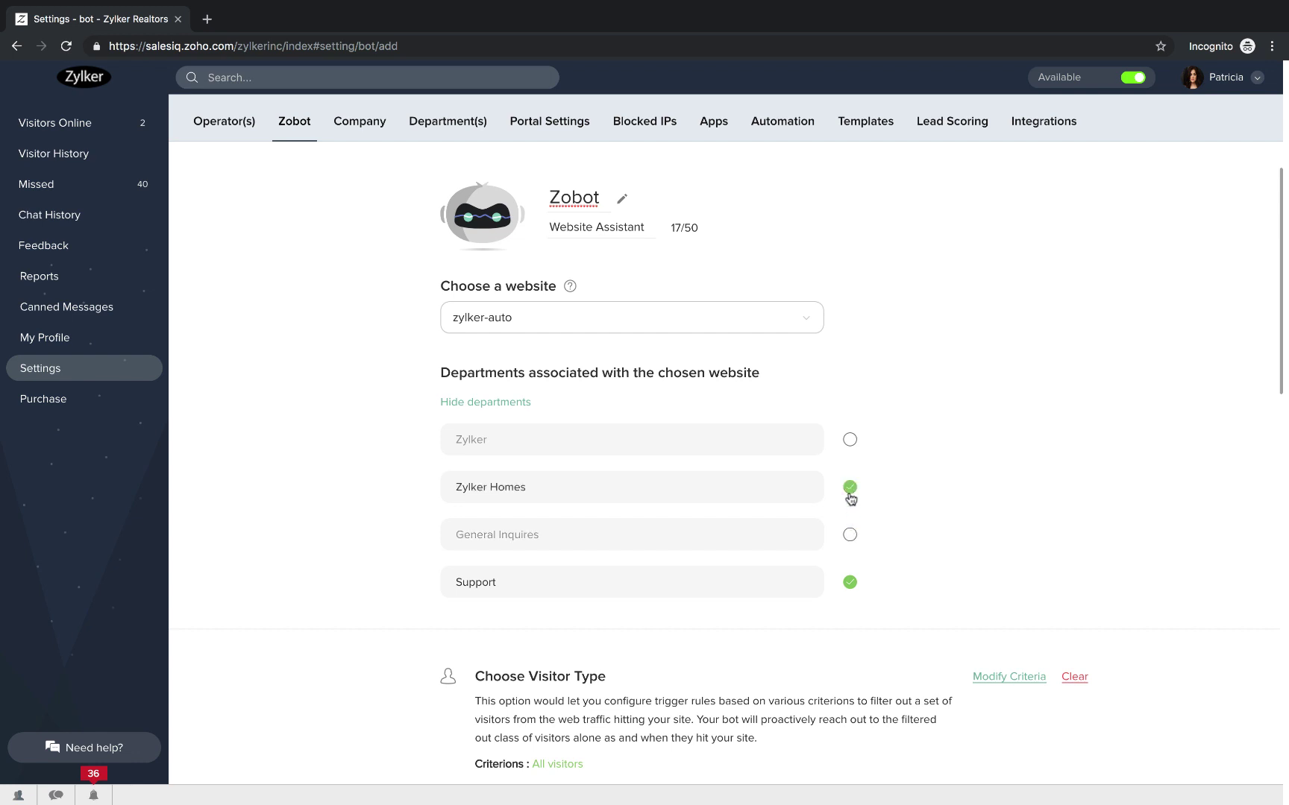
scroll(845, 574, down, 6)
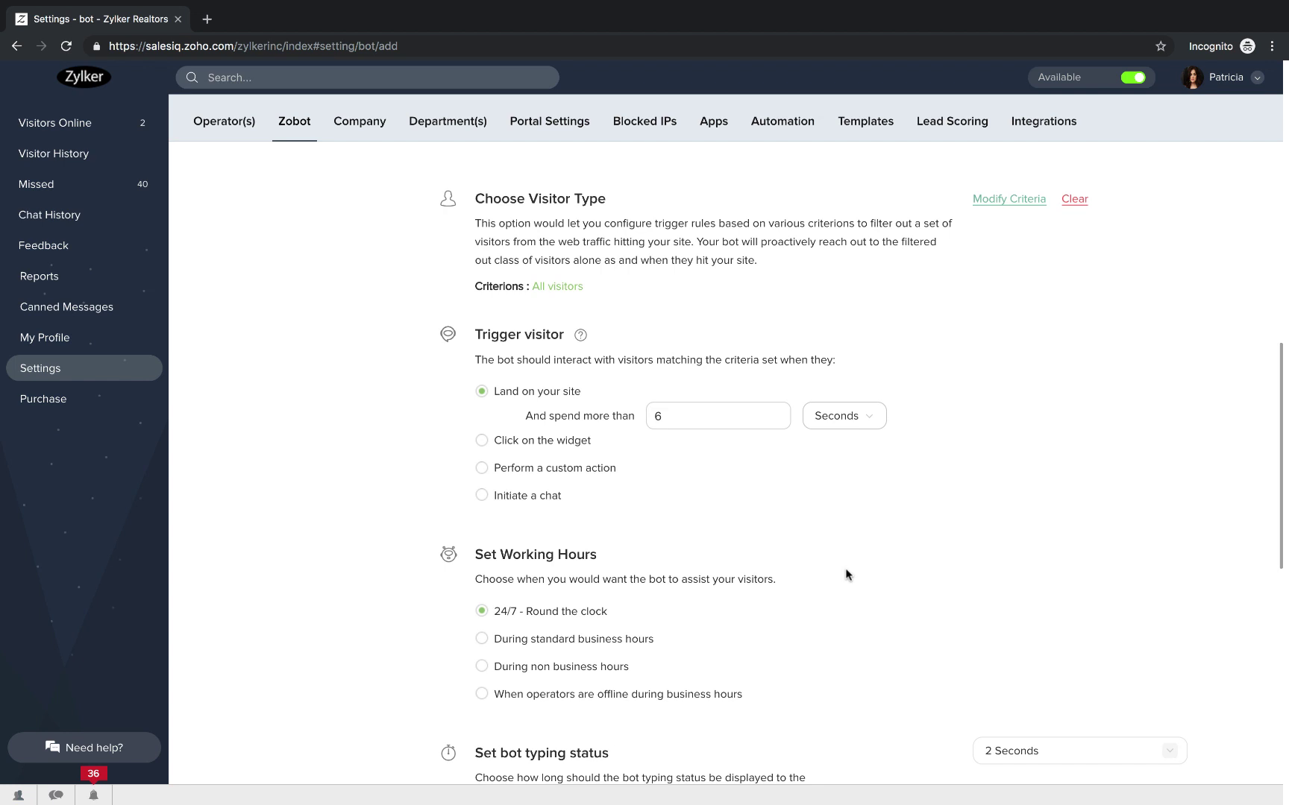
Replace the All visitors criterion with Number of Past Chats is 5.
click(986, 208)
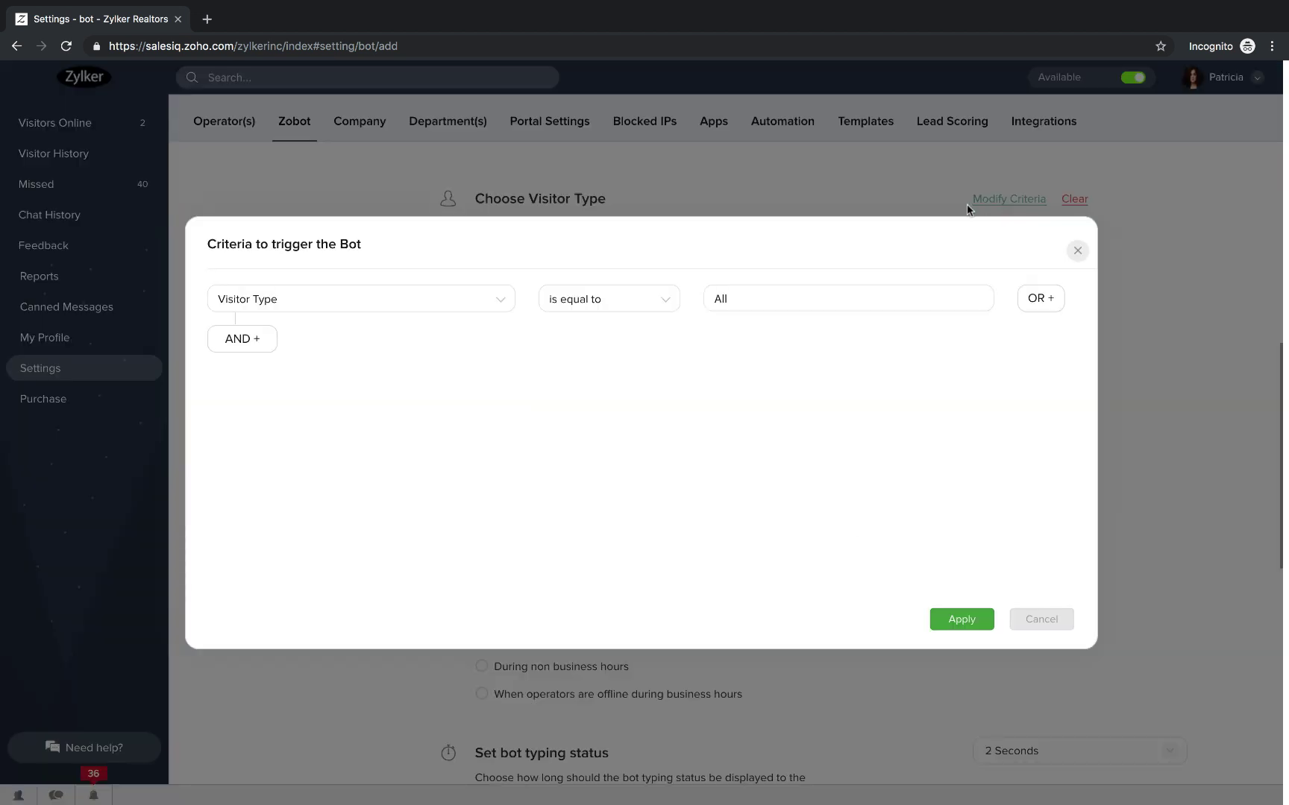
click(498, 298)
scroll(446, 394, down, 10)
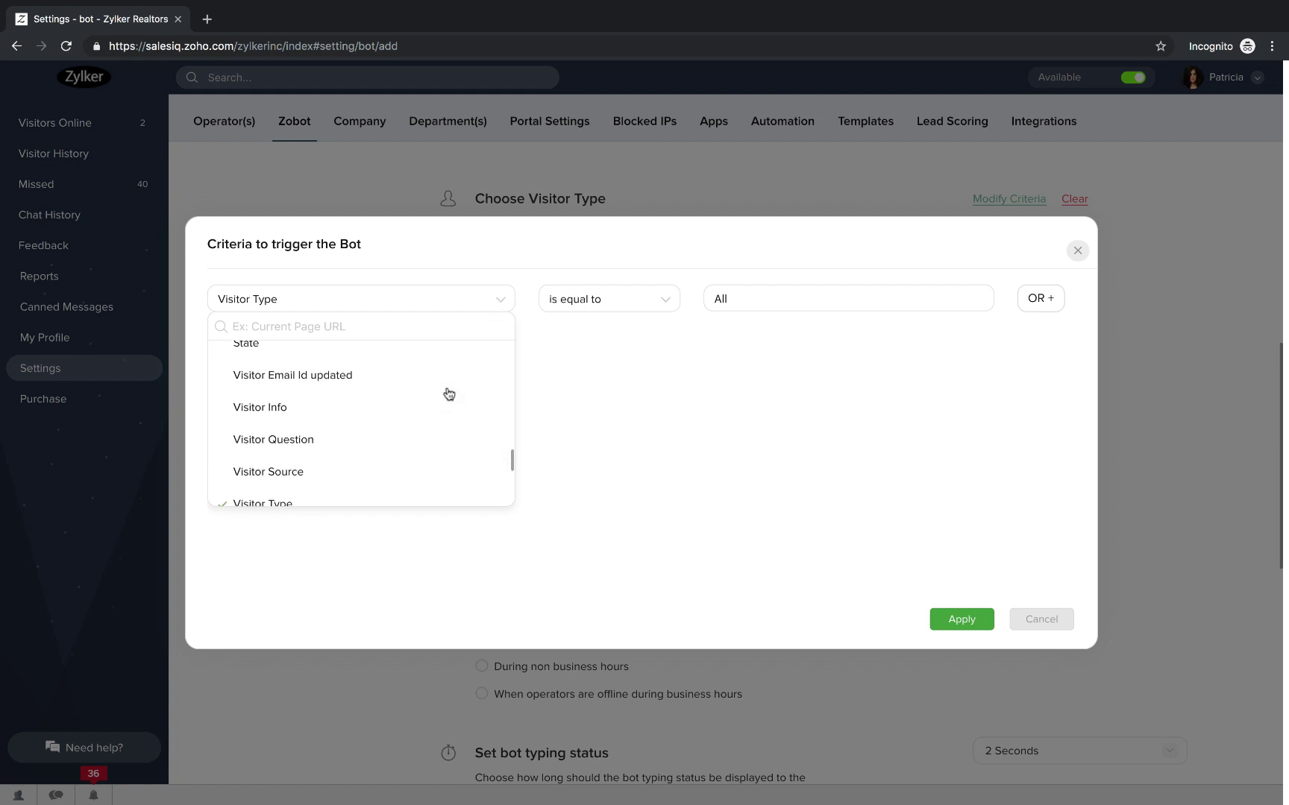
scroll(446, 394, up, 6)
scroll(448, 394, down, 2)
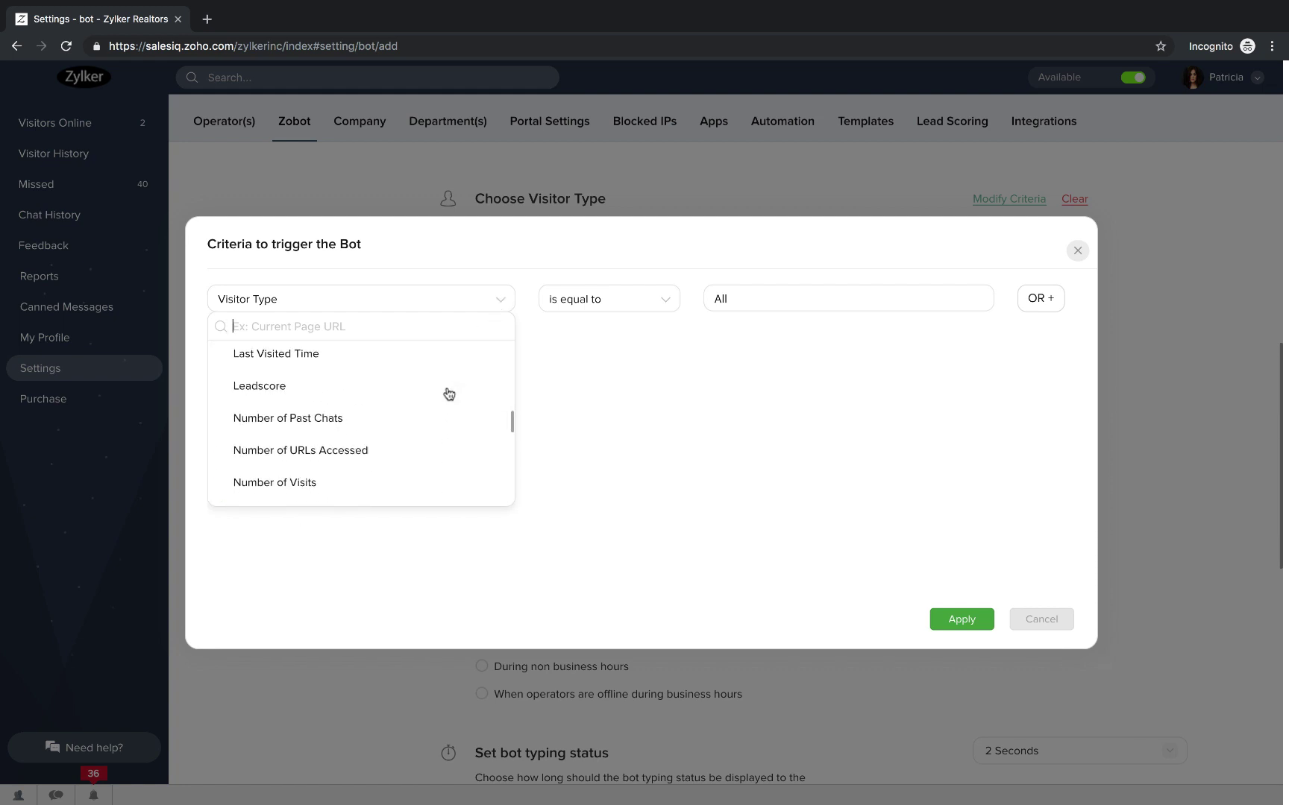
click(392, 420)
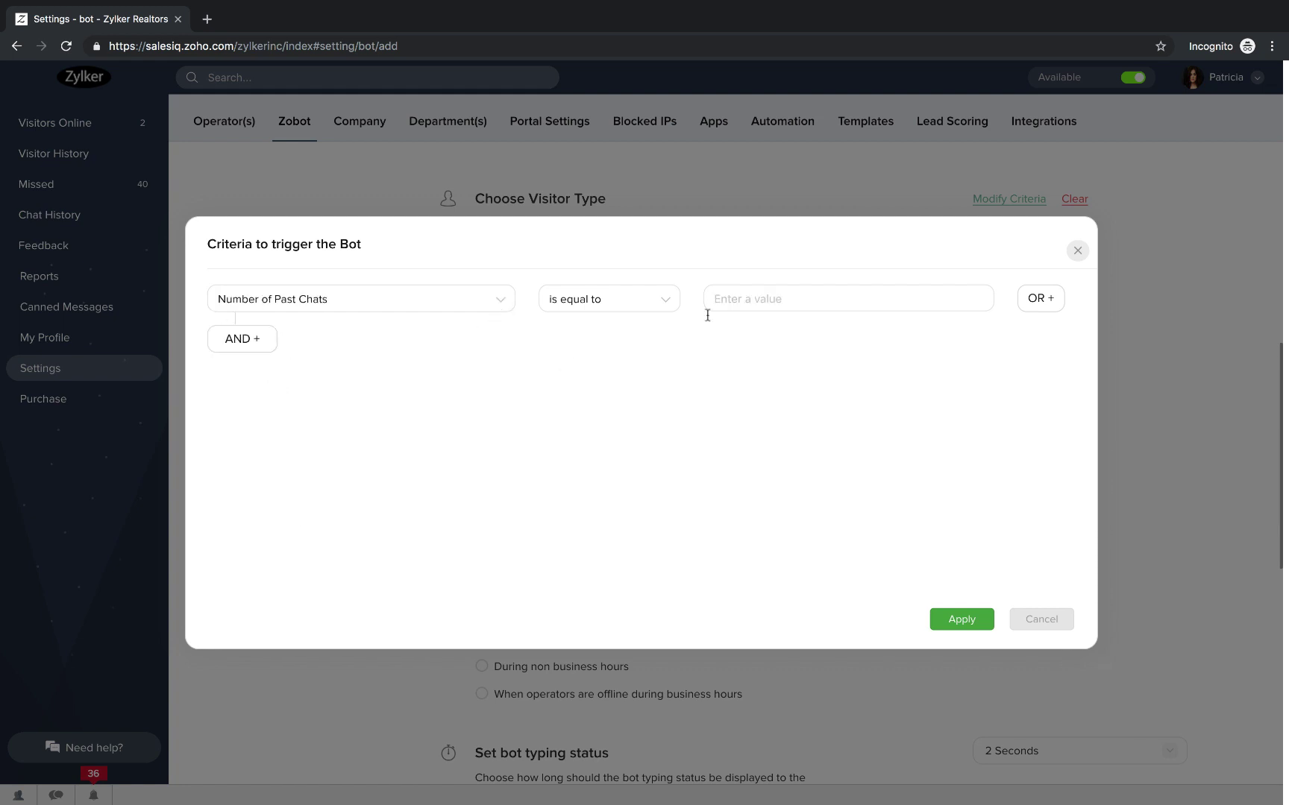
click(752, 297)
text(5)
click(961, 620)
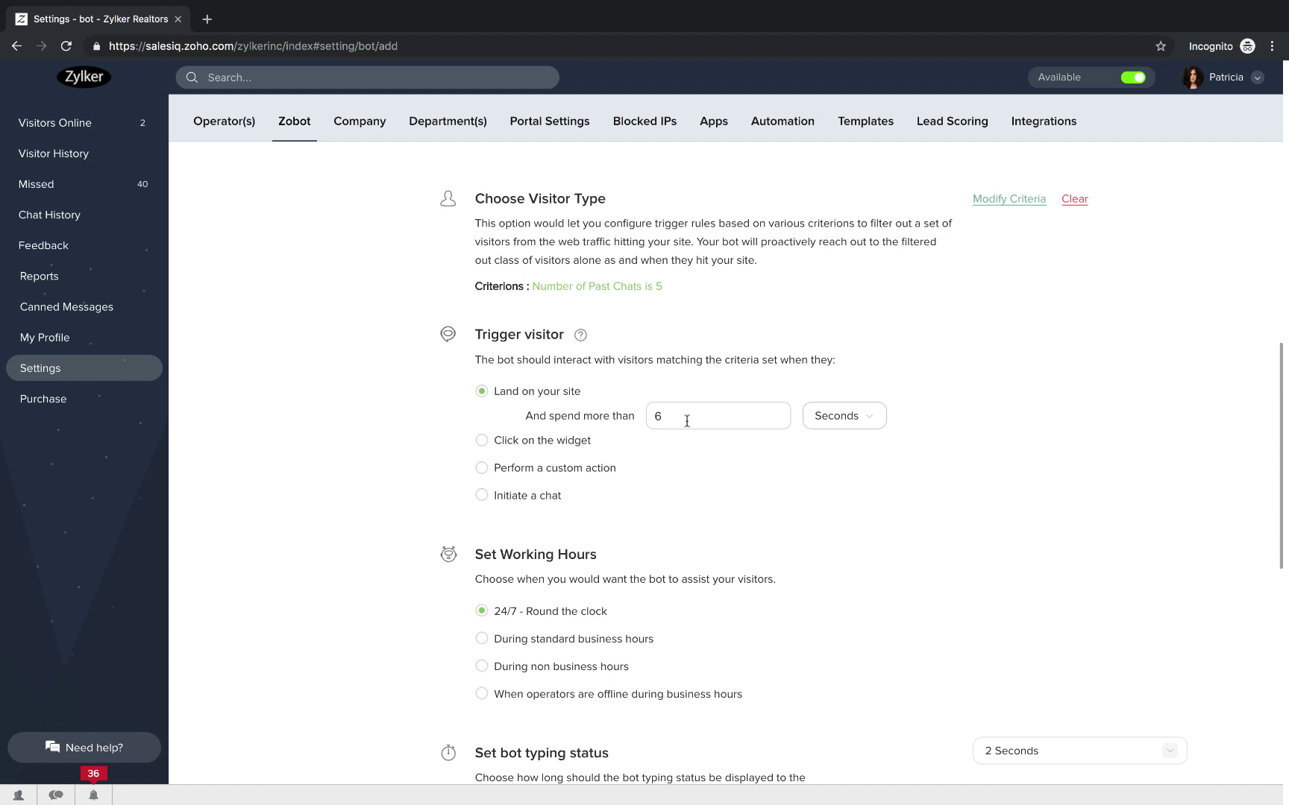
Lower the 'spend more than' wait time from 6 to 3 seconds.
key(BackSpace)
text(3)
scroll(654, 543, down, 3)
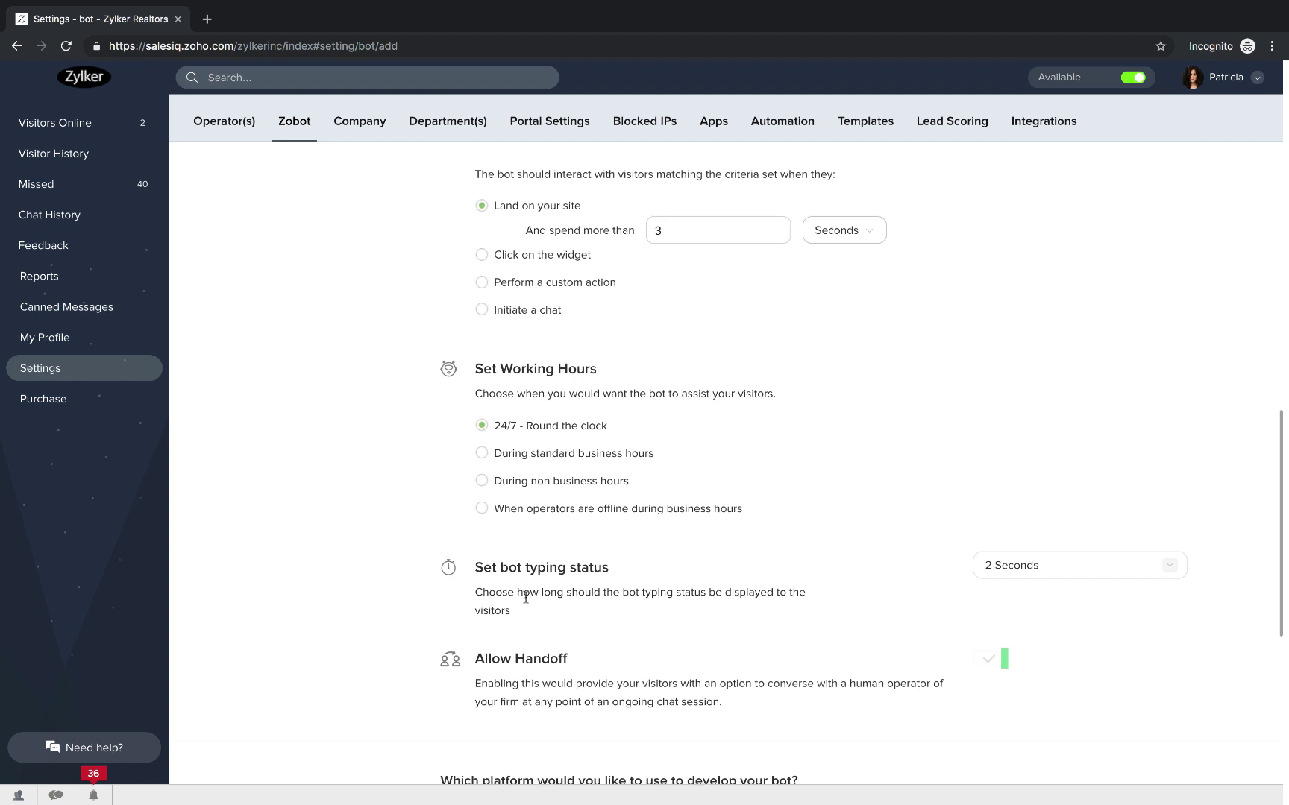
scroll(671, 567, down, 1)
Set the bot typing status to Immediate, leaving Allow Handoff enabled.
click(1176, 521)
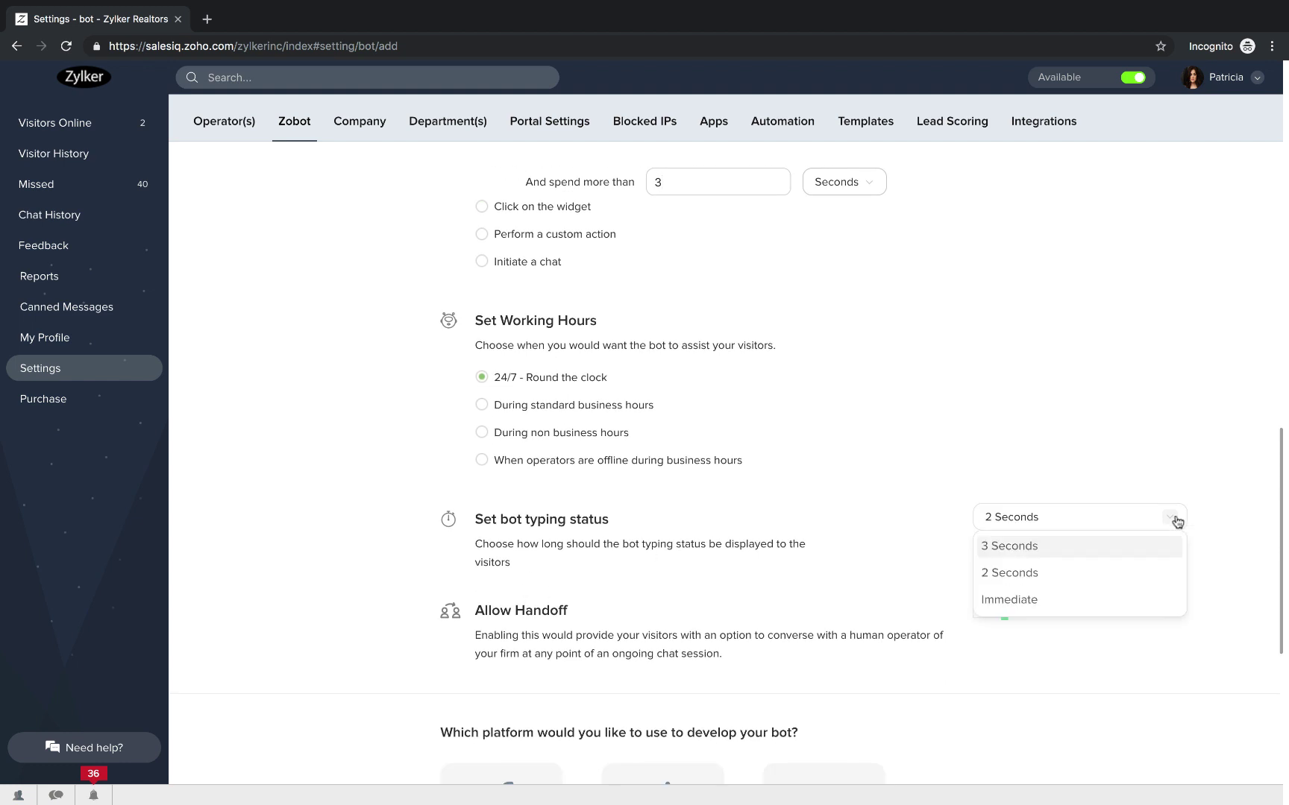
click(1025, 610)
click(985, 619)
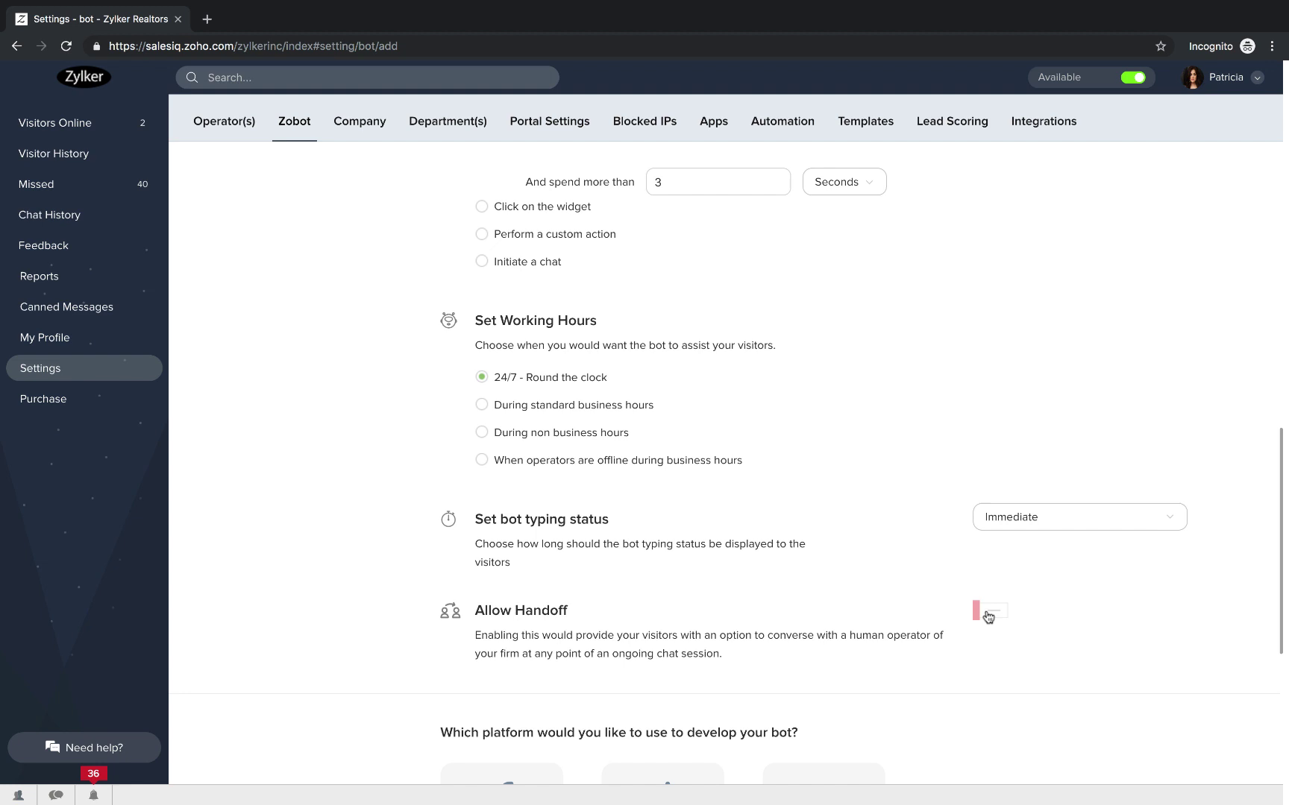
click(986, 617)
scroll(922, 629, up, 1)
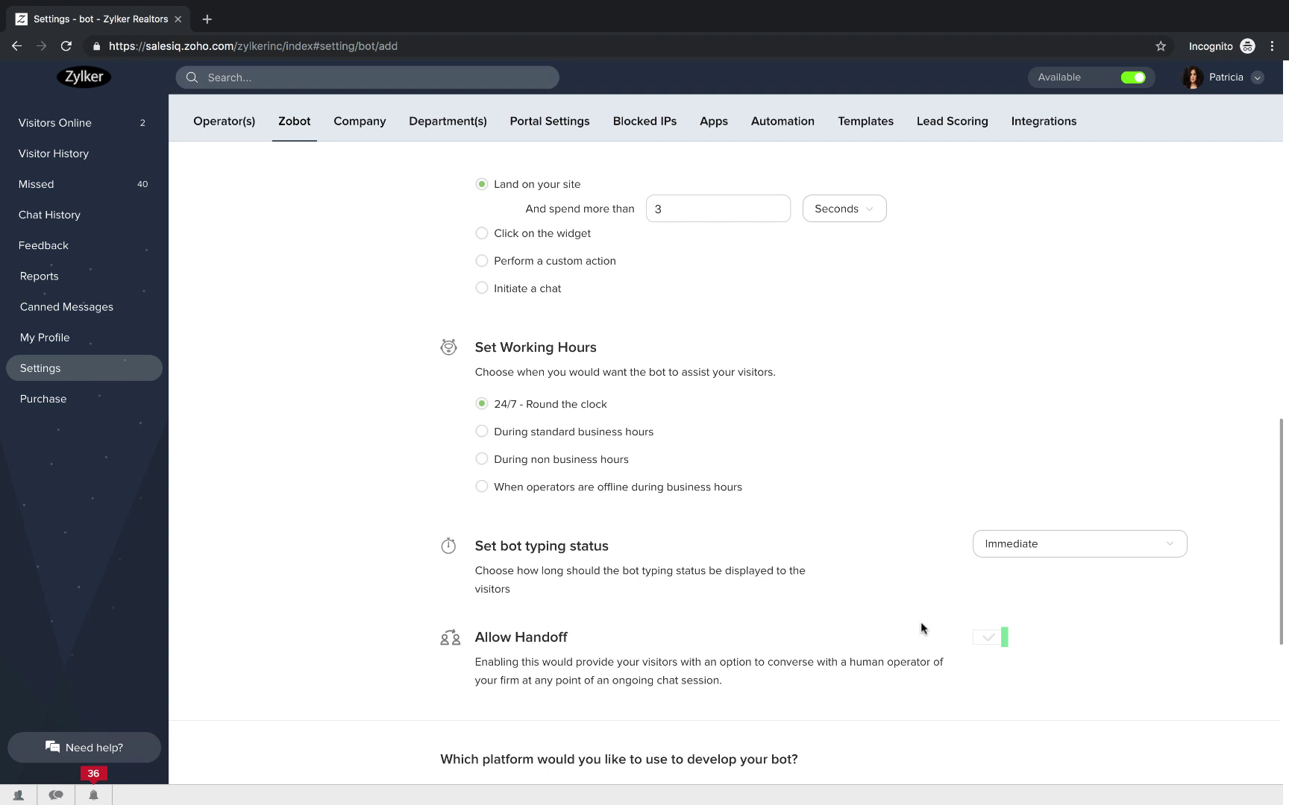
scroll(922, 629, down, 5)
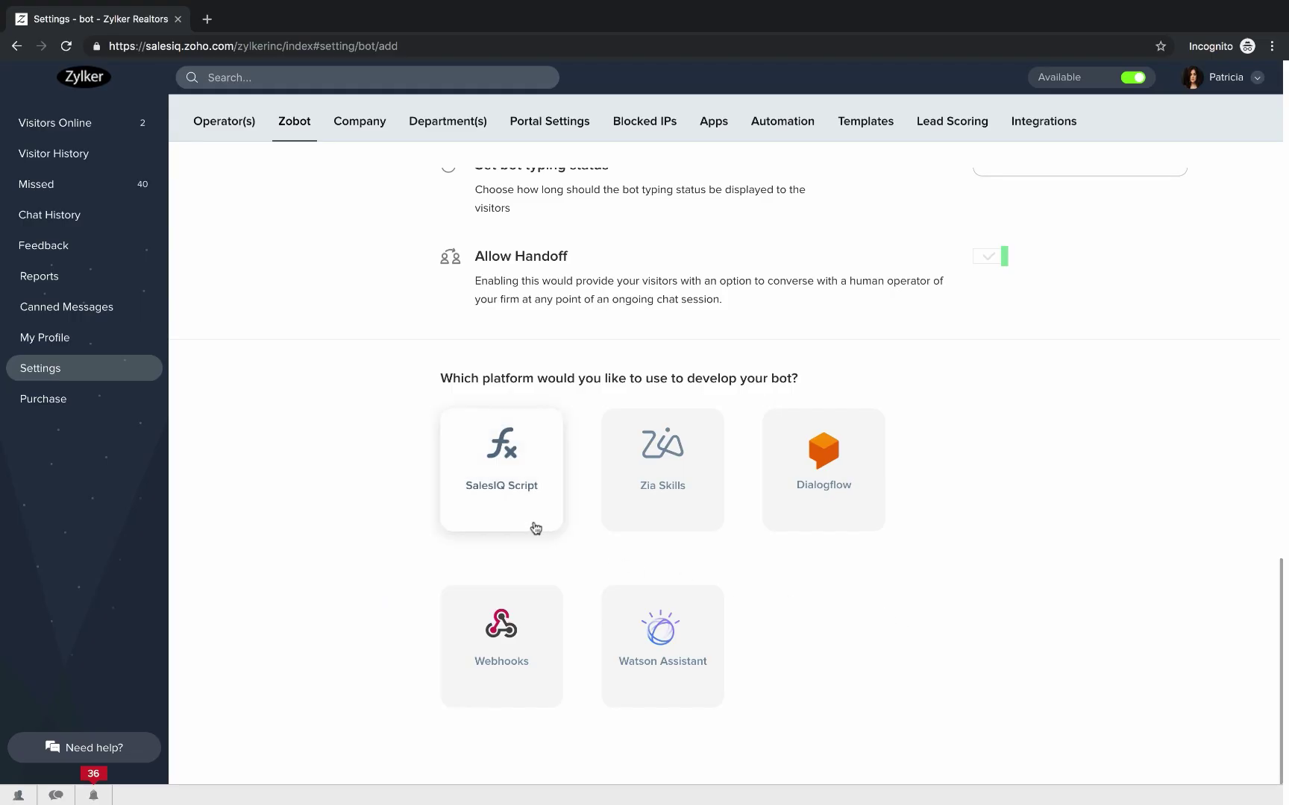
Choose SalesIQ Script as the bot platform to open its message handler editor.
scroll(920, 623, up, 1)
scroll(921, 624, down, 1)
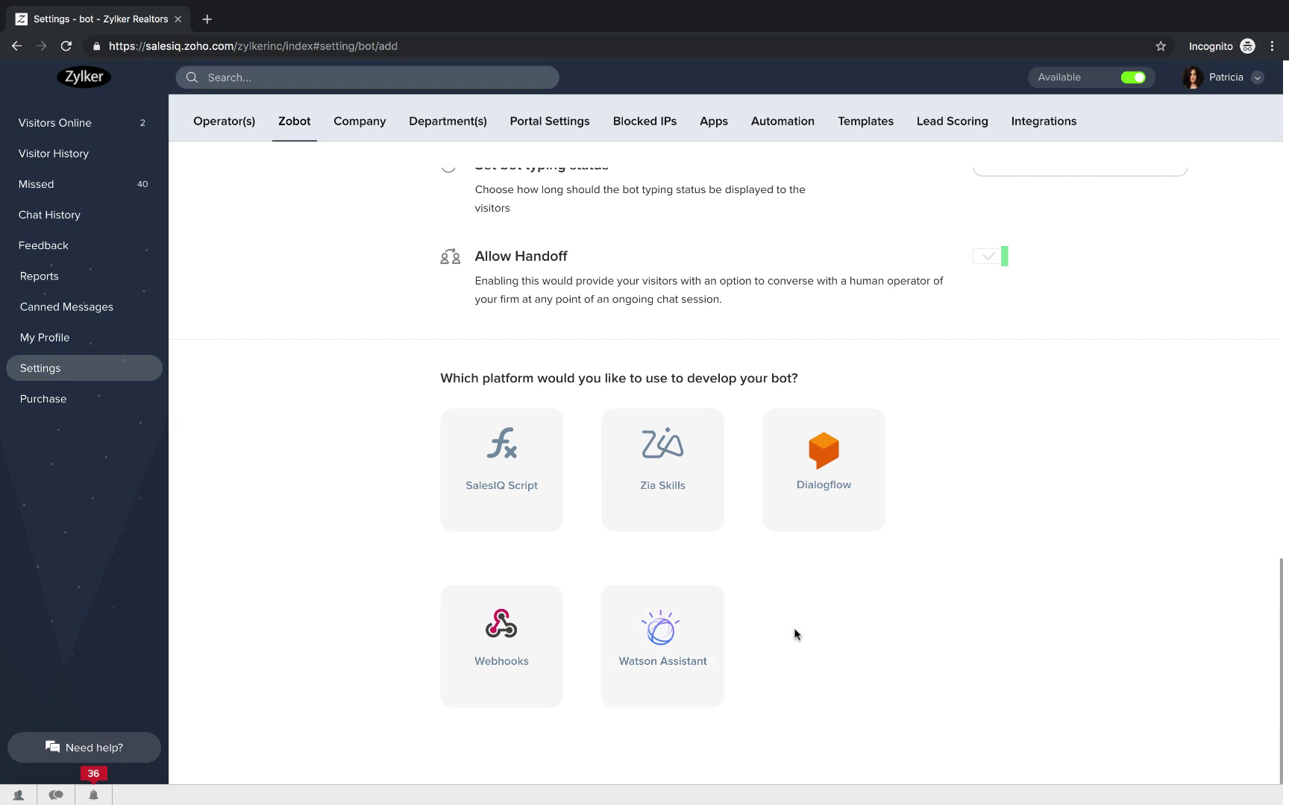
click(507, 494)
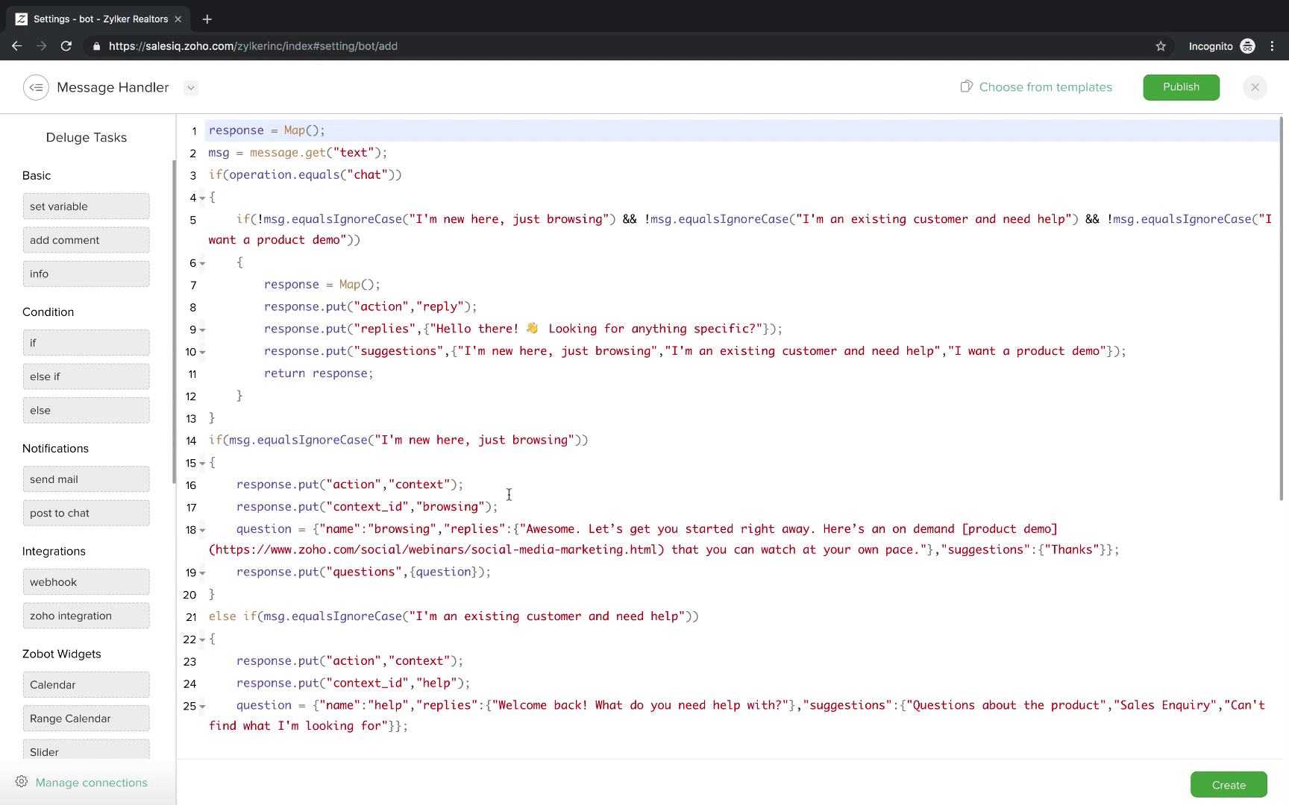
Build the bot from the Google Calendar template in the template library.
click(1041, 91)
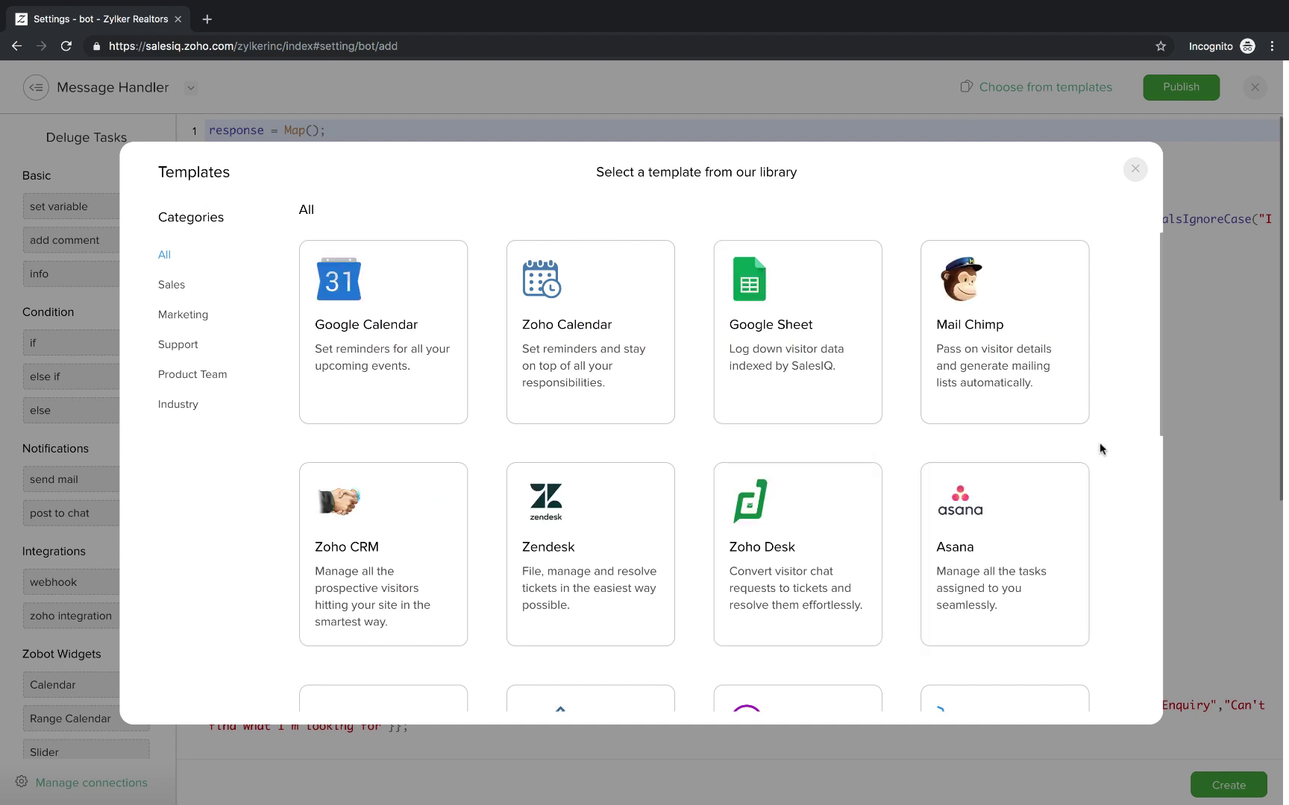
scroll(501, 662, down, 5)
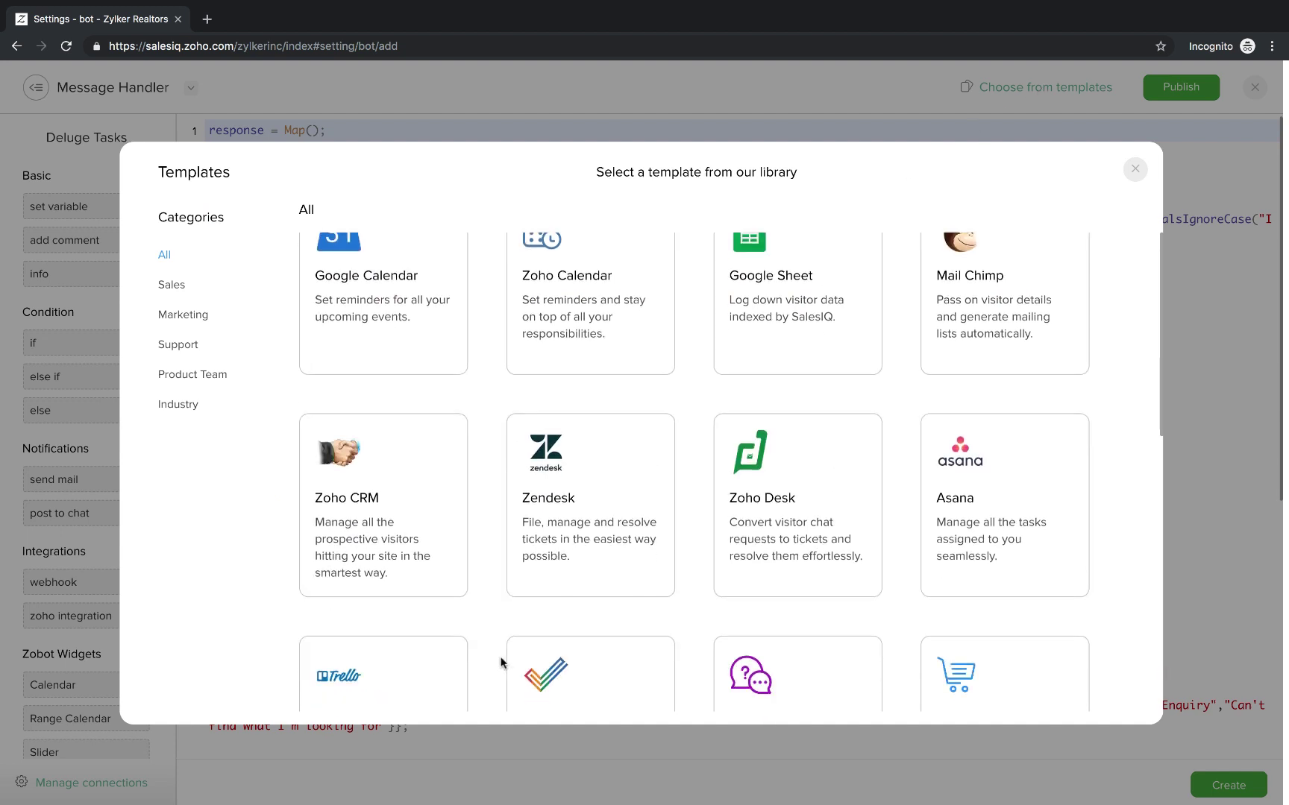
scroll(501, 662, down, 3)
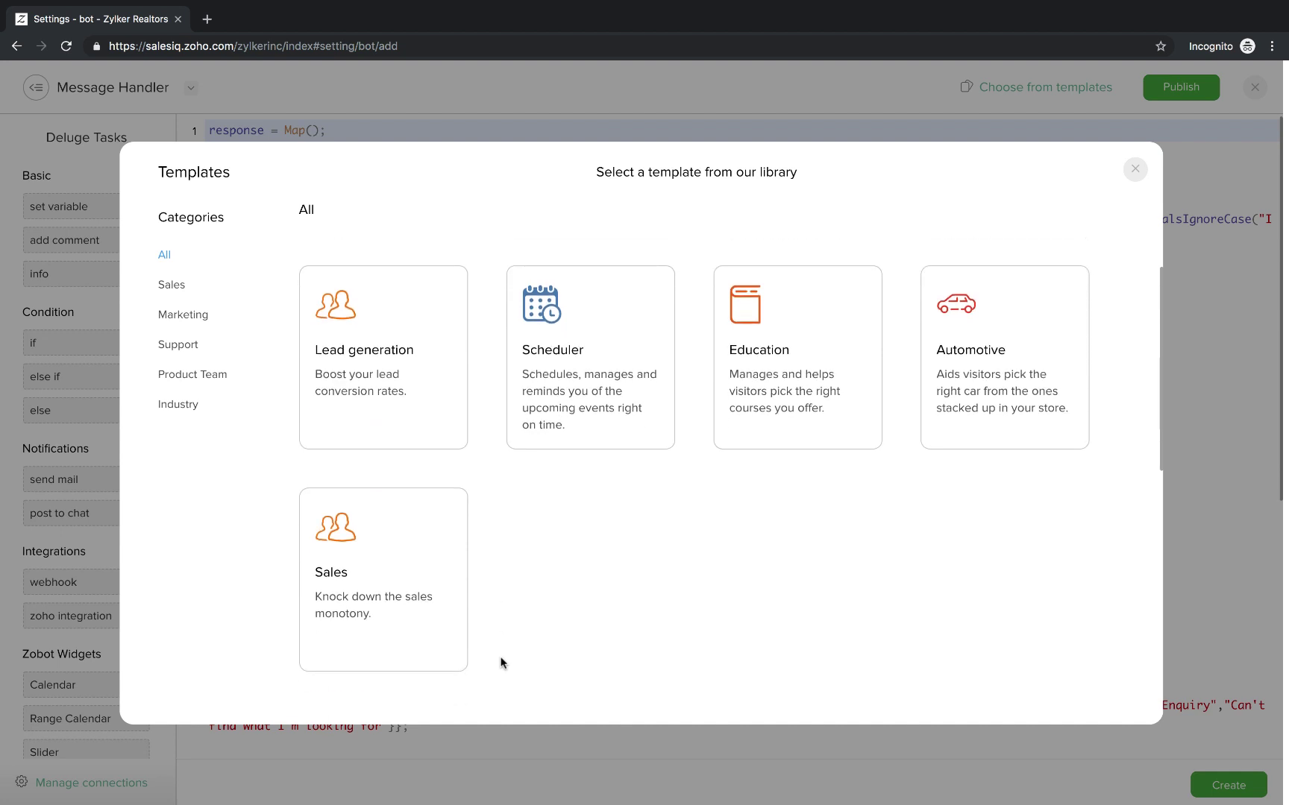
scroll(500, 662, up, 3)
scroll(500, 662, up, 5)
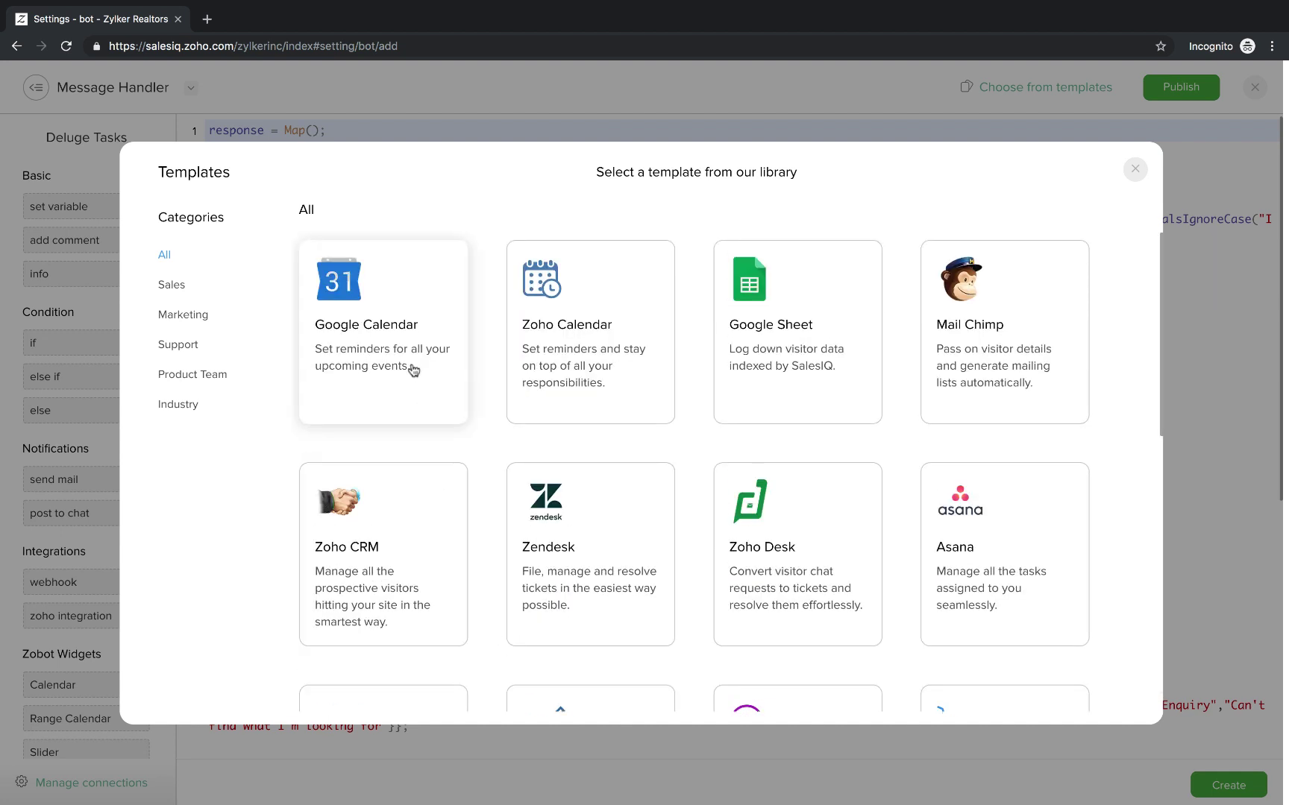
click(410, 364)
click(639, 671)
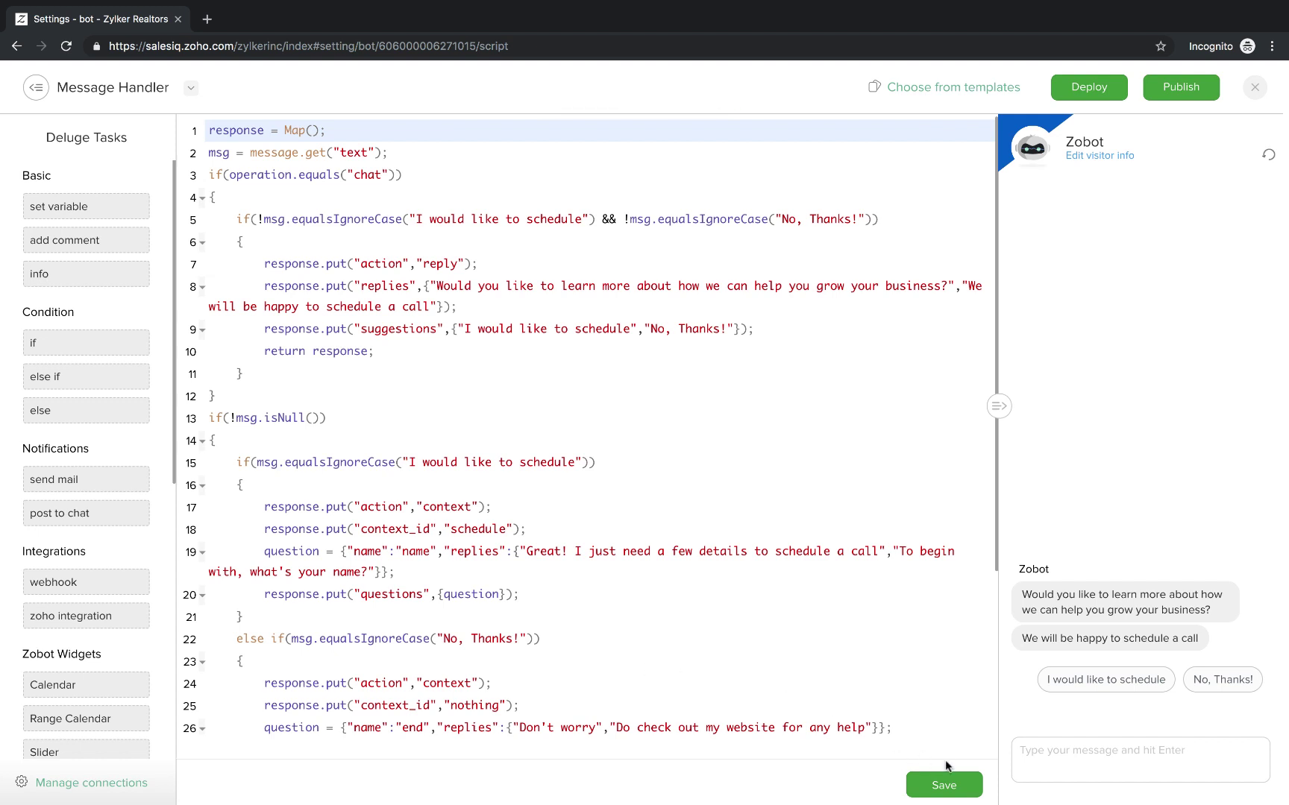
Save the script, restart the preview, choose to schedule, and send a visitor name.
click(944, 784)
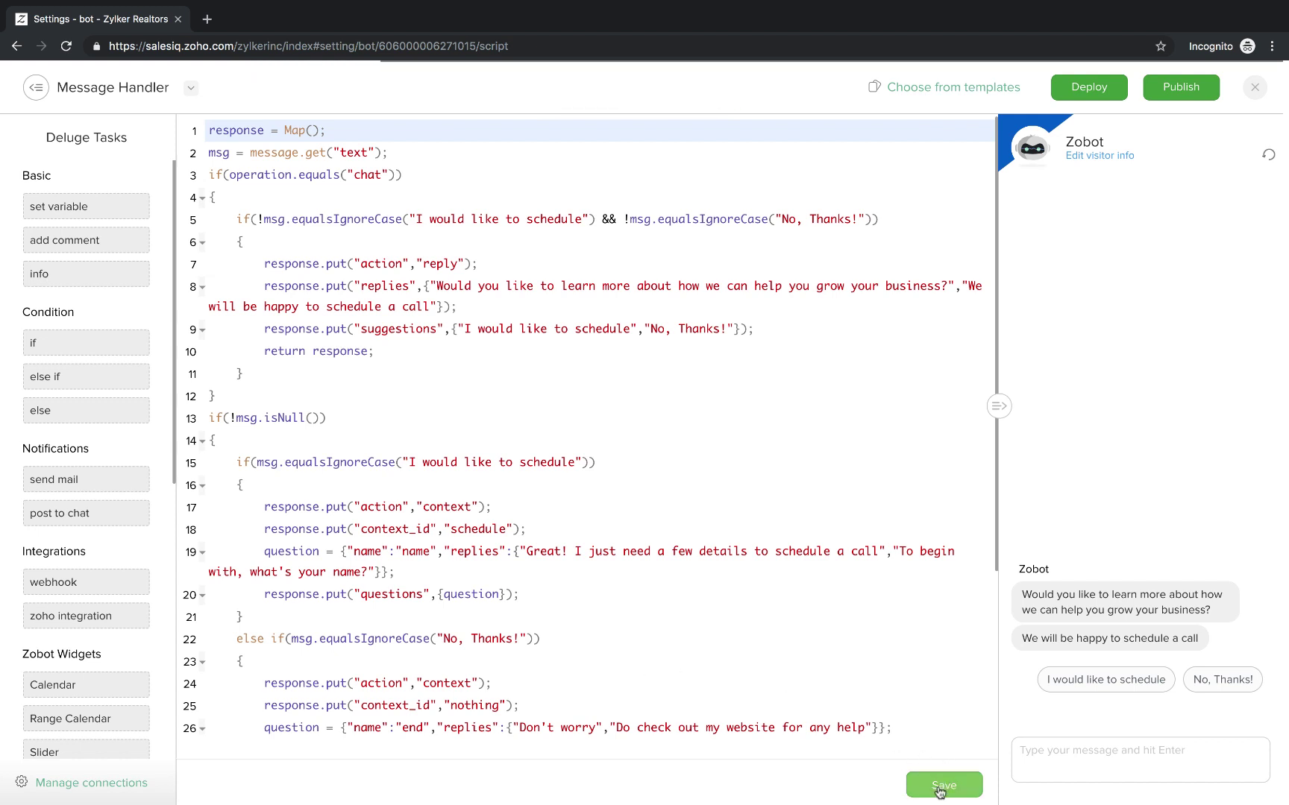
click(1268, 156)
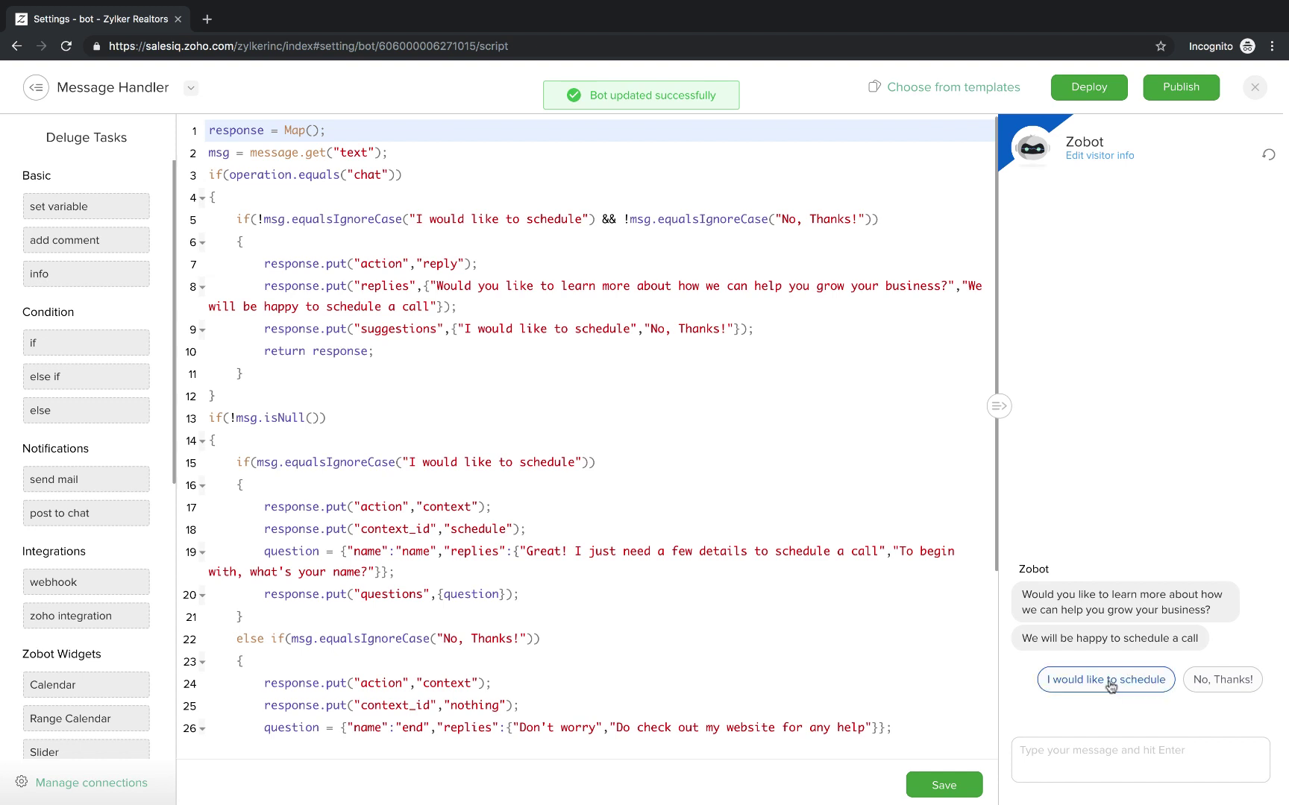
click(1105, 680)
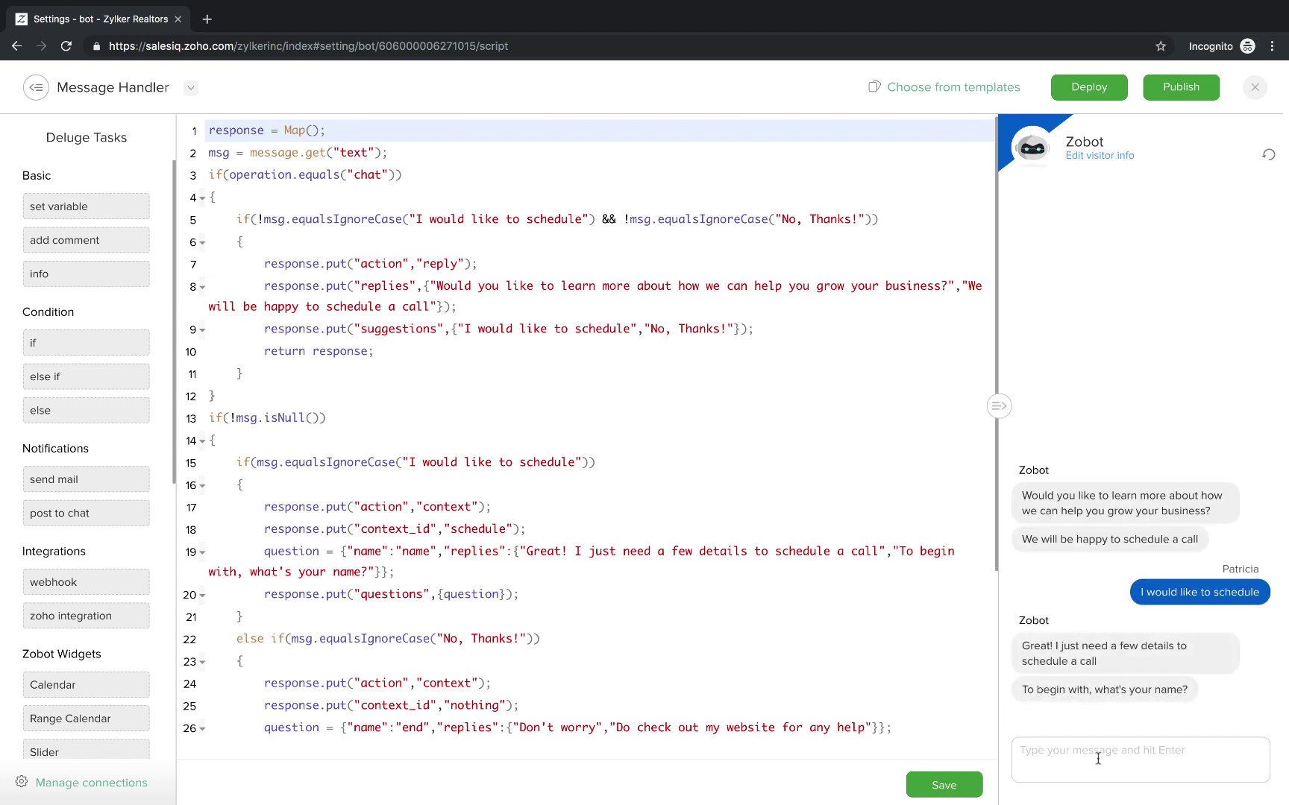
text(Patricia)
key(Return)
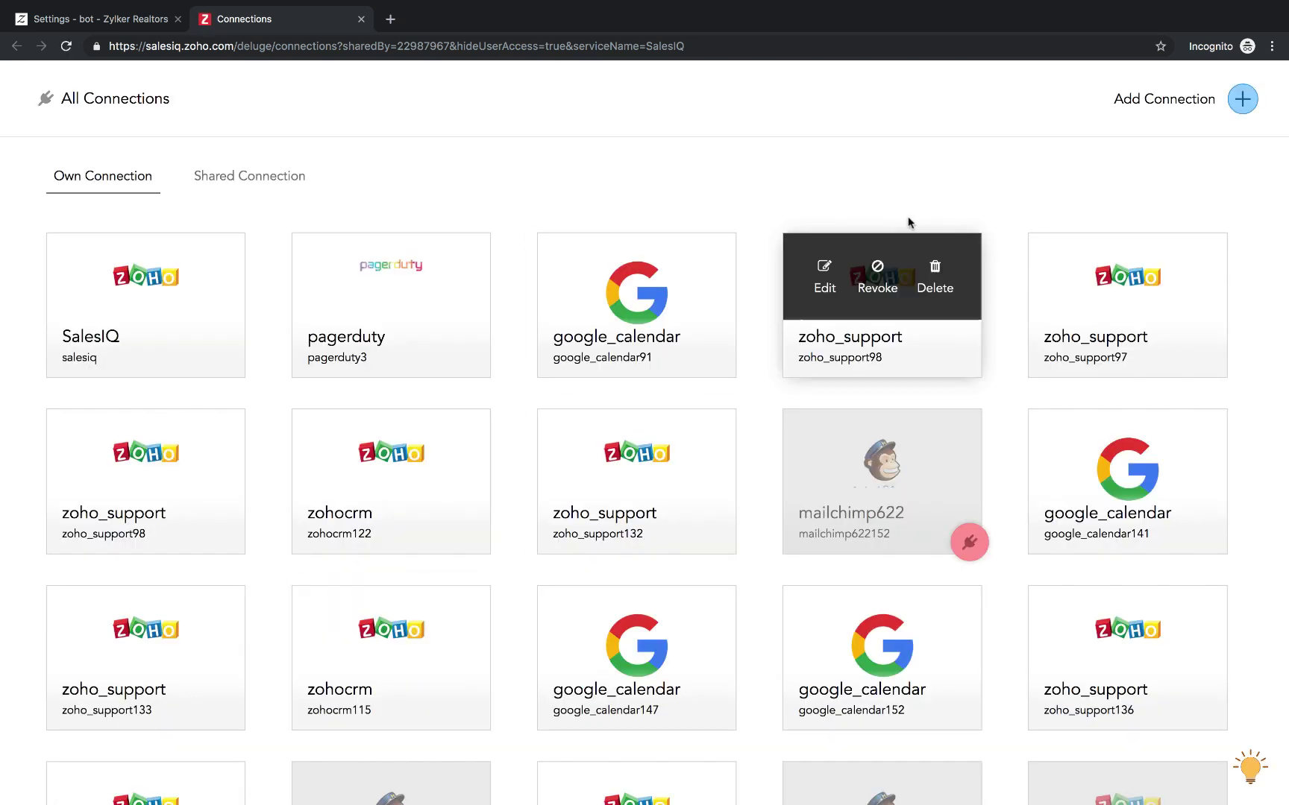
Add a Google connection named gcalendar with the calendar scope, then create and connect it.
scroll(755, 654, down, 10)
scroll(755, 654, up, 10)
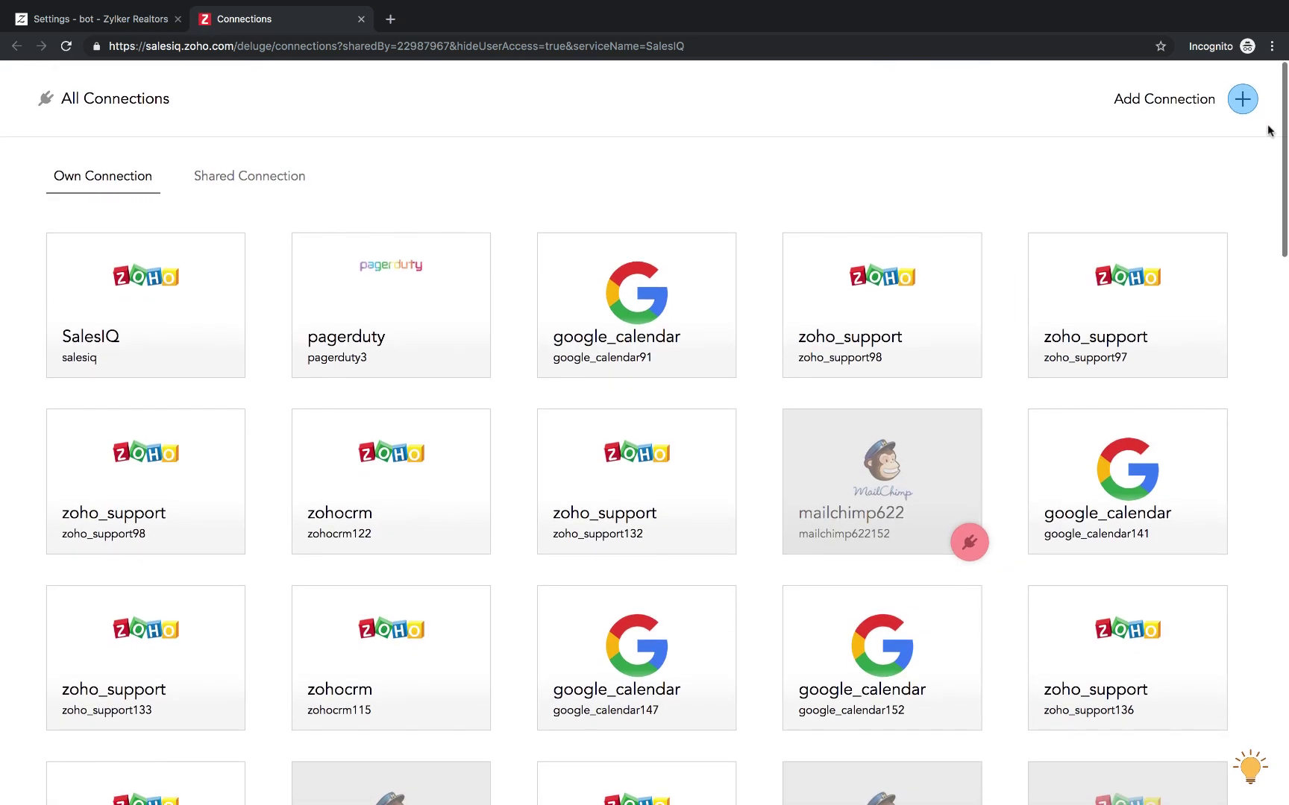
click(1242, 114)
scroll(718, 569, down, 2)
scroll(718, 569, down, 8)
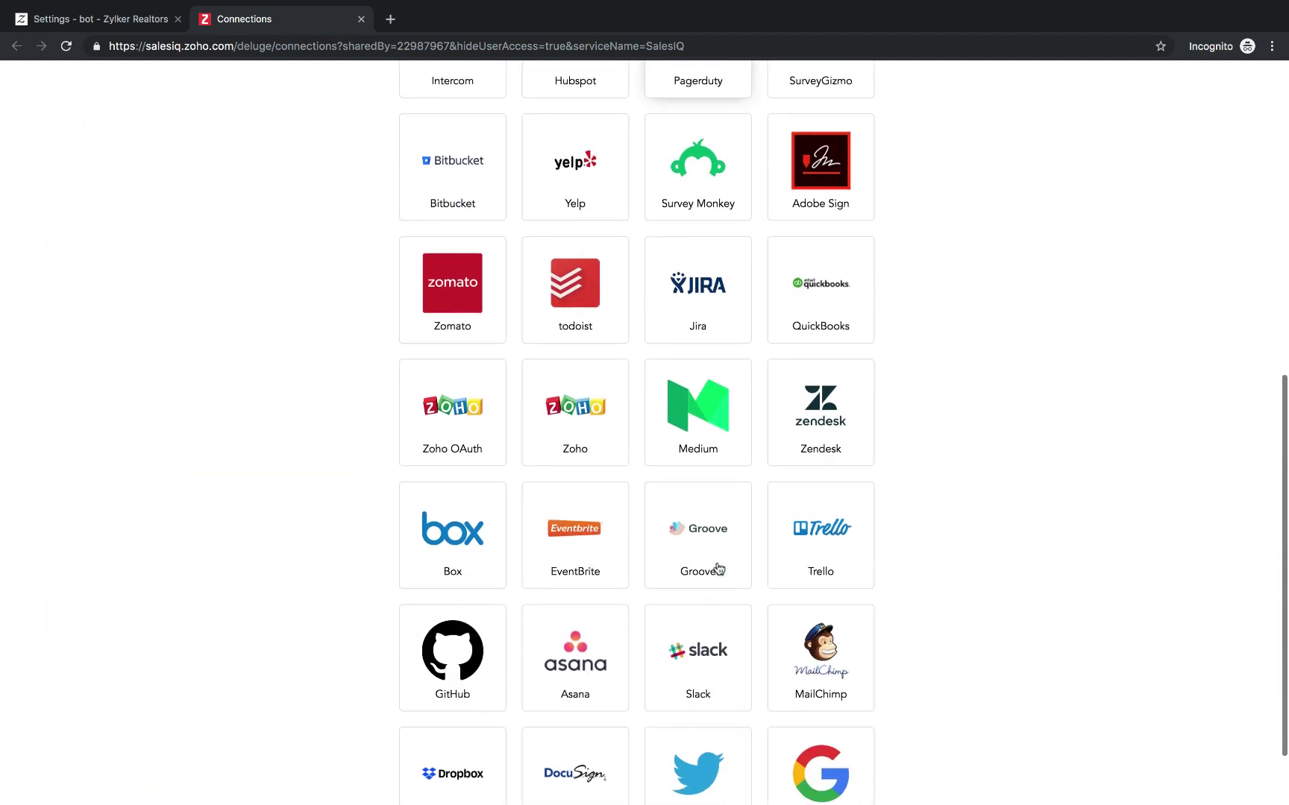
click(824, 697)
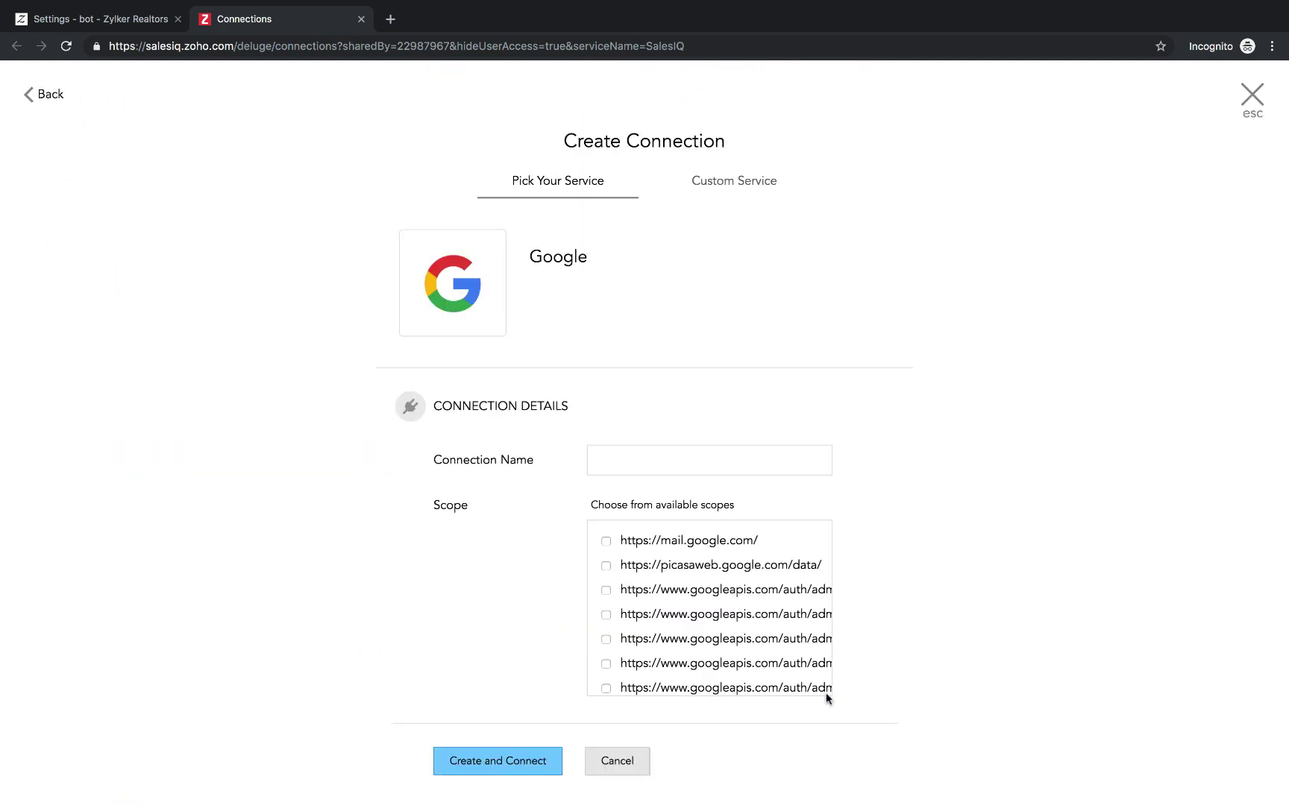
click(677, 461)
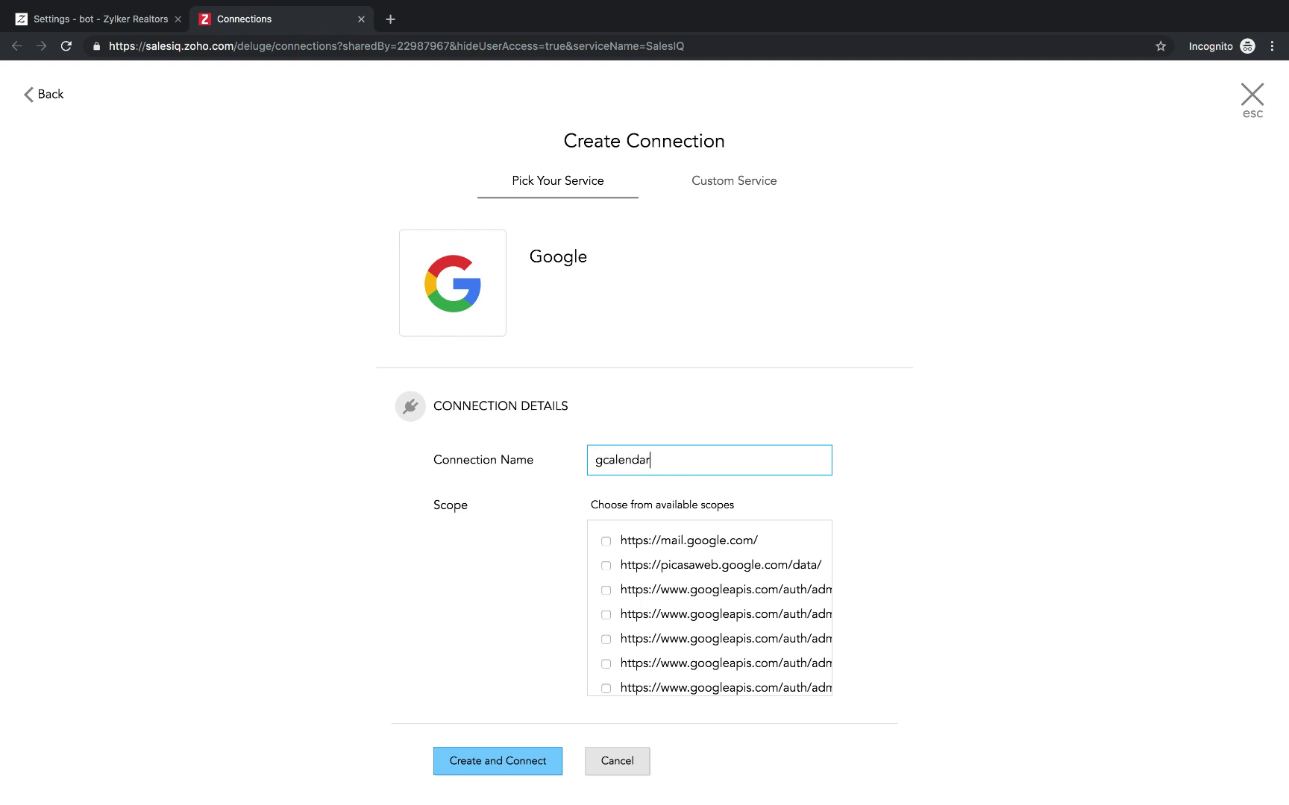
scroll(671, 621, down, 10)
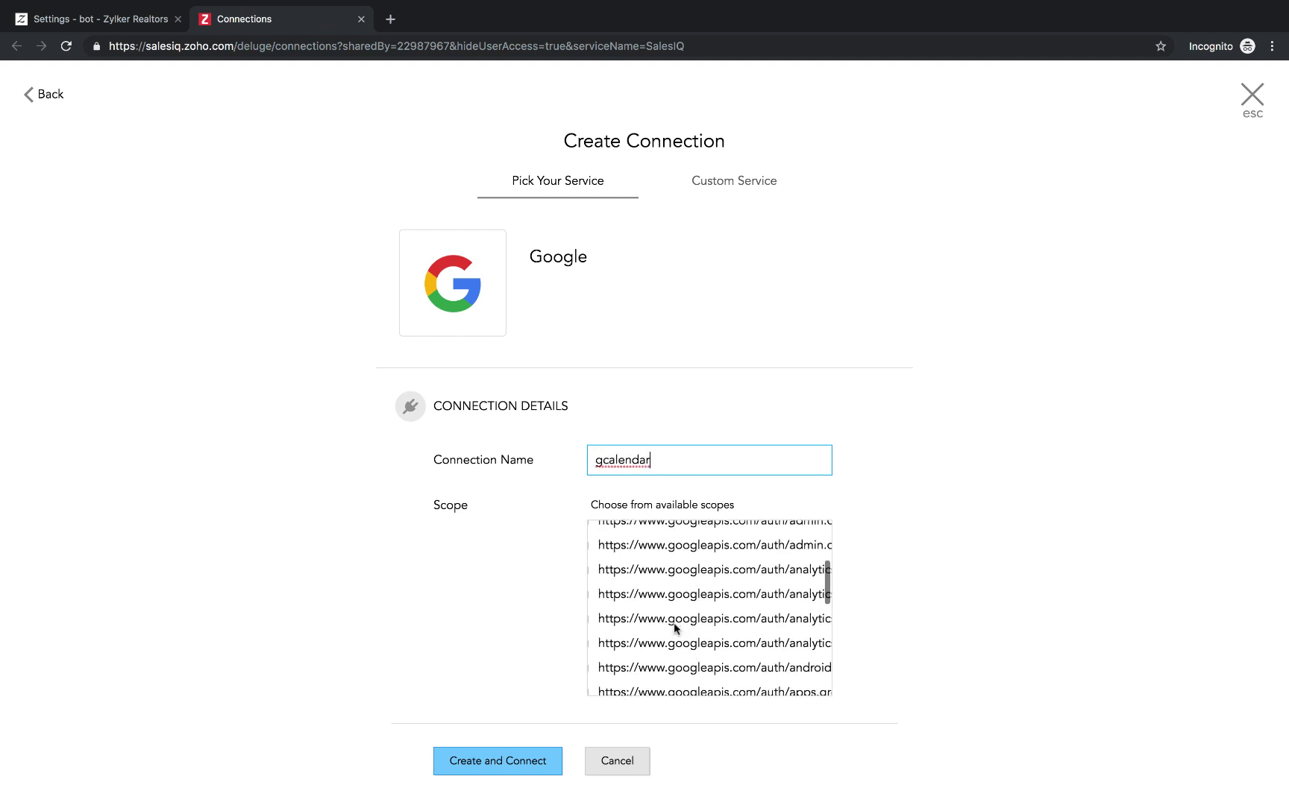
scroll(671, 626, down, 2)
scroll(667, 615, left, 2)
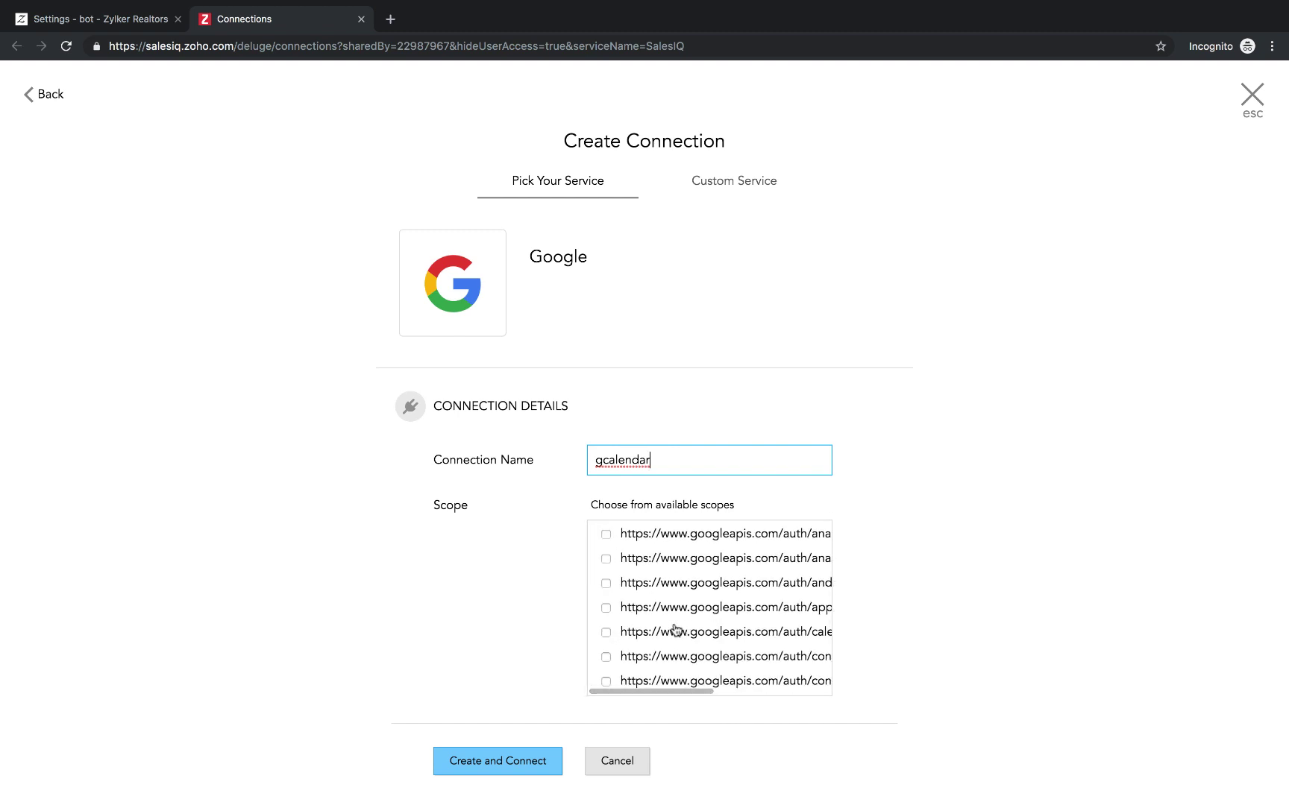
click(605, 633)
click(480, 767)
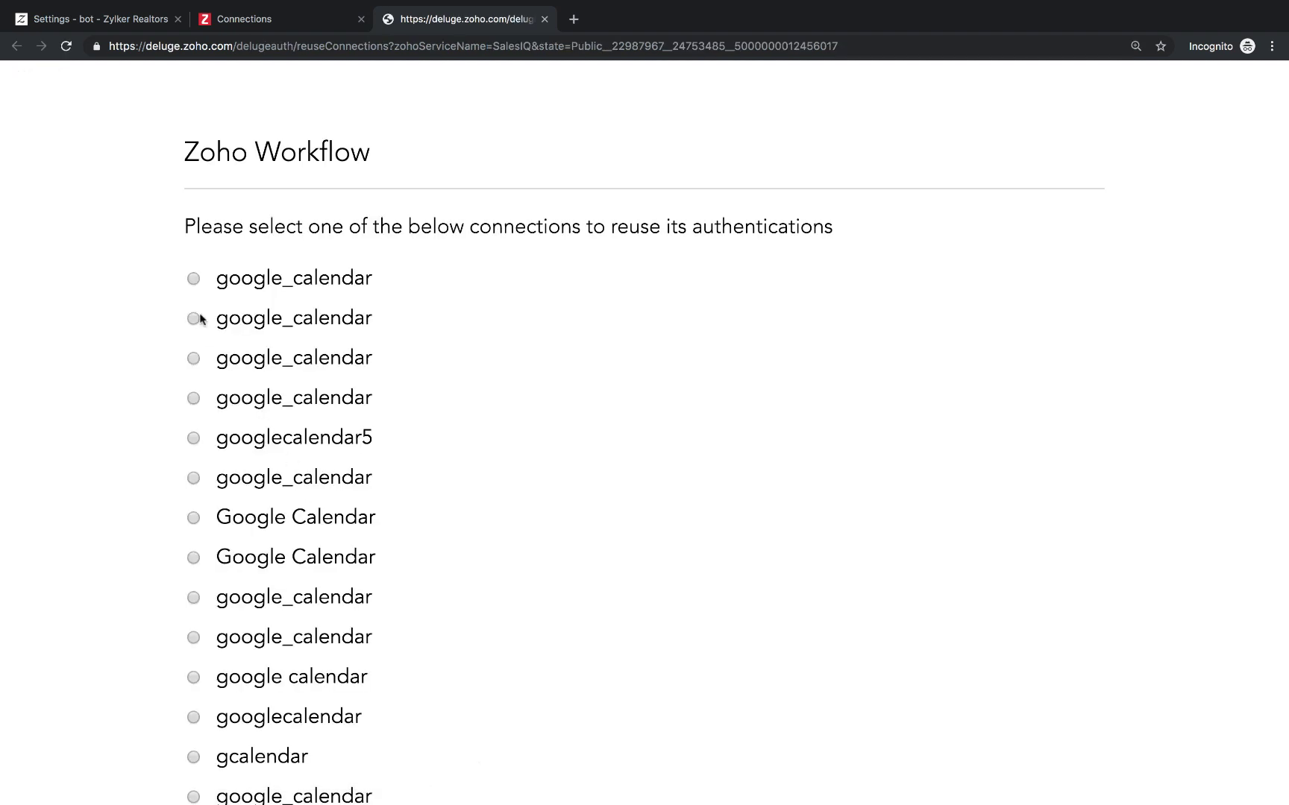
Reuse an existing google_calendar authentication to connect gcalendar.
scroll(252, 440, down, 3)
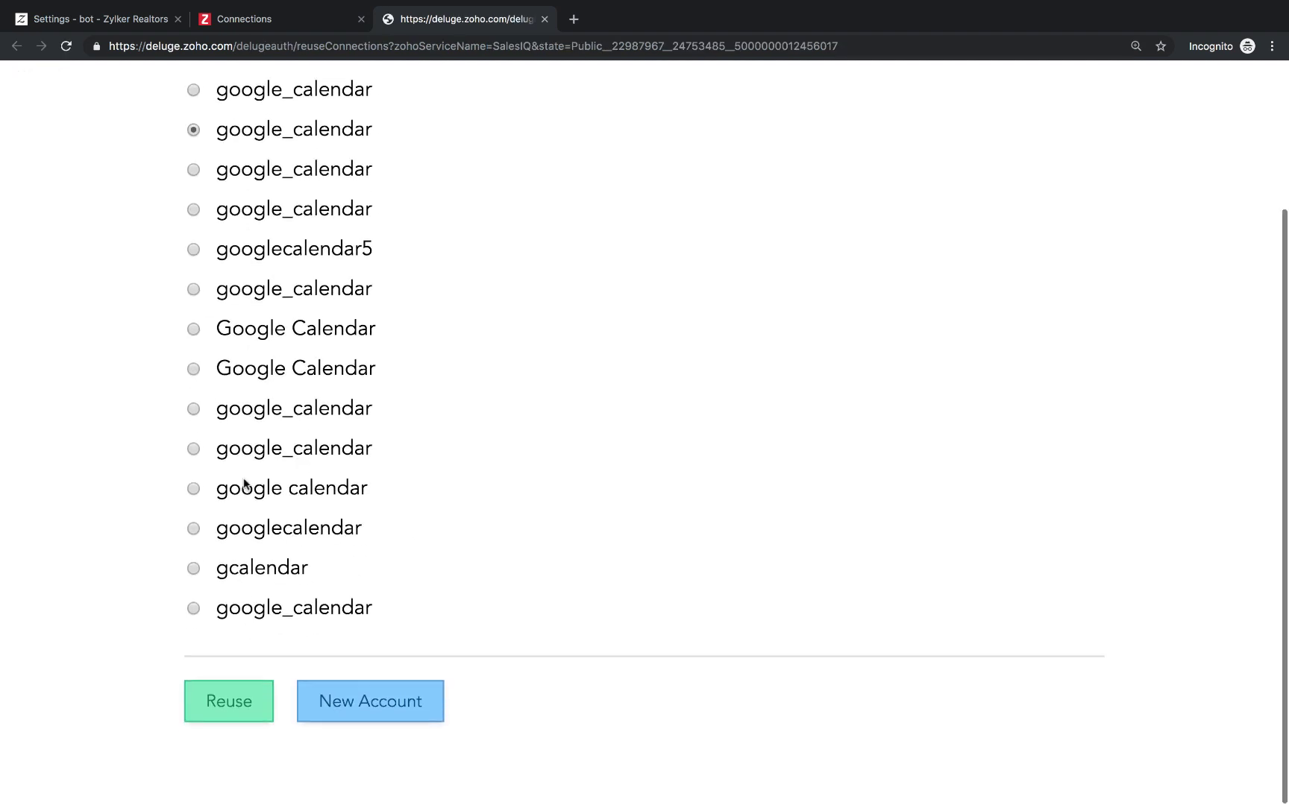
click(230, 714)
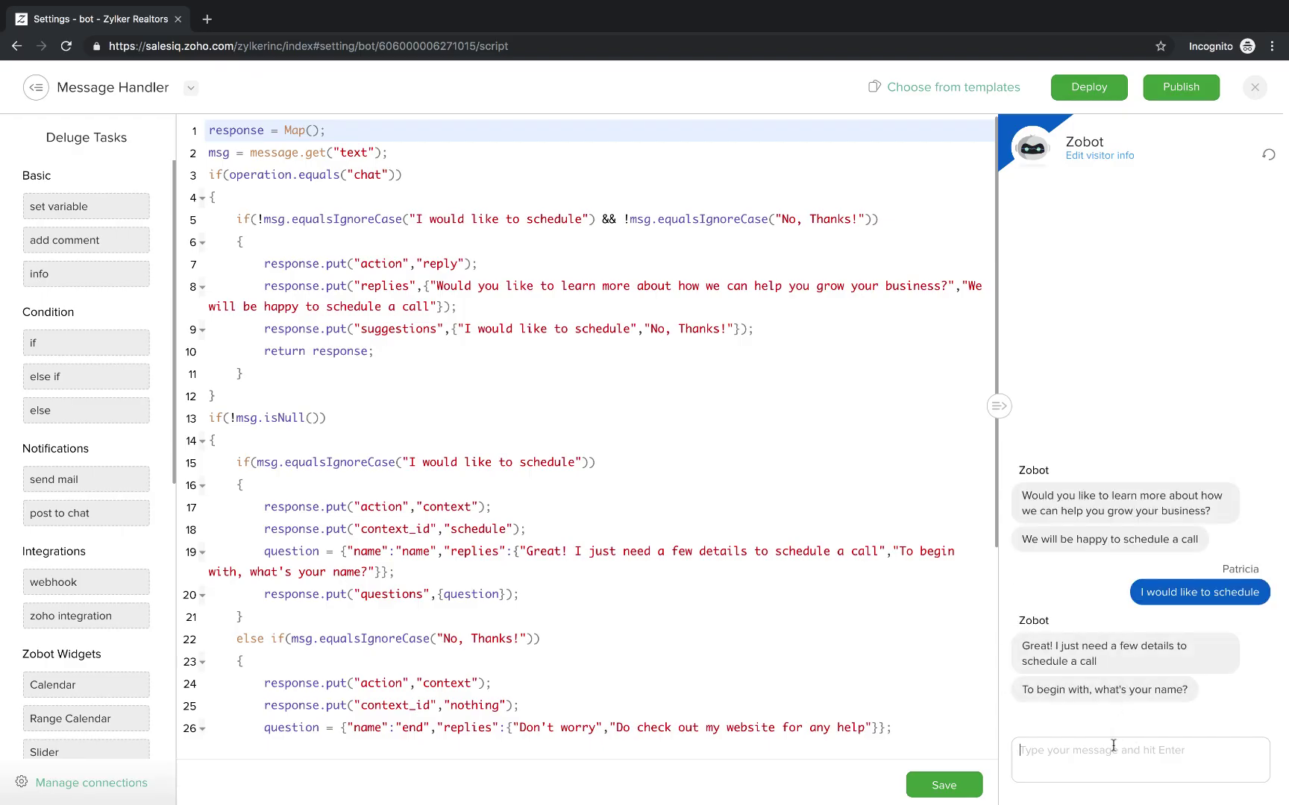
Answer the preview bot with the visitor's name, e-mail address and phone number.
click(1112, 747)
text(Patricia)
key(Return)
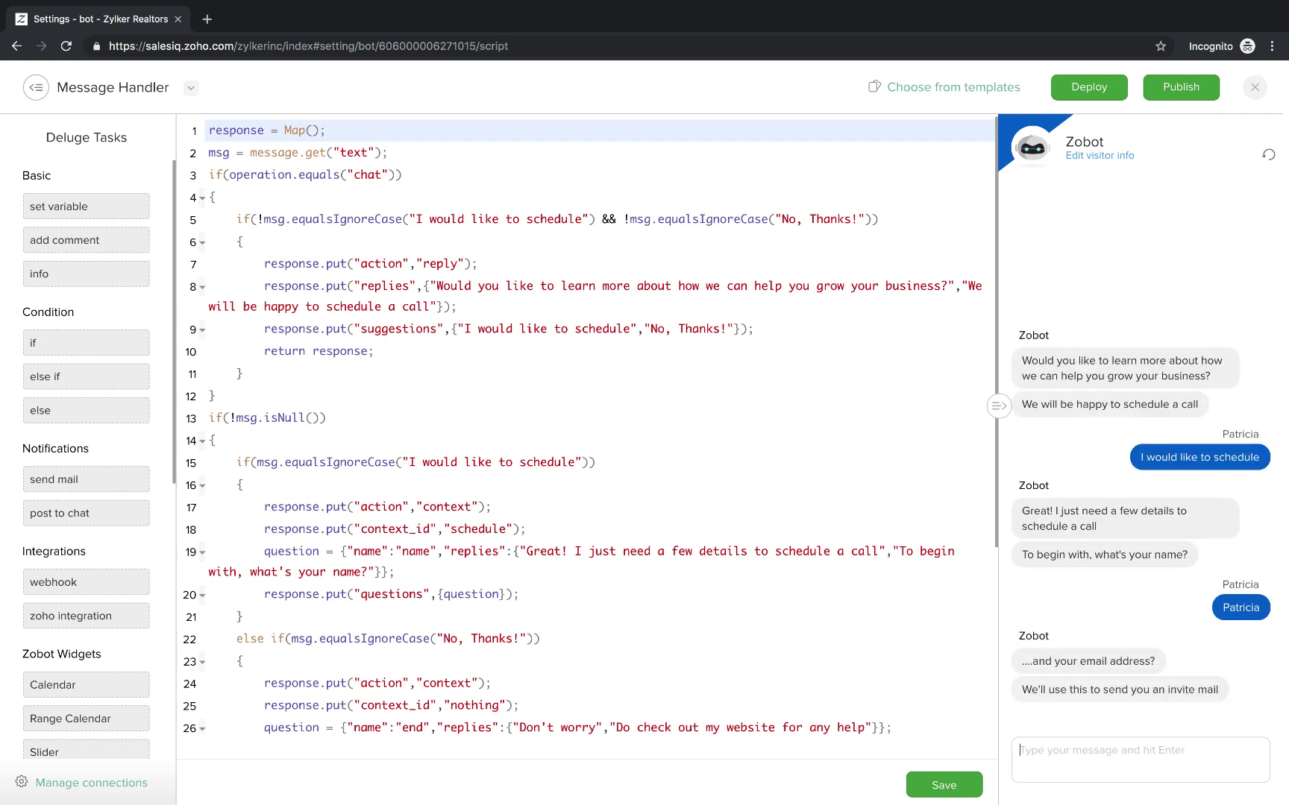
key(Return)
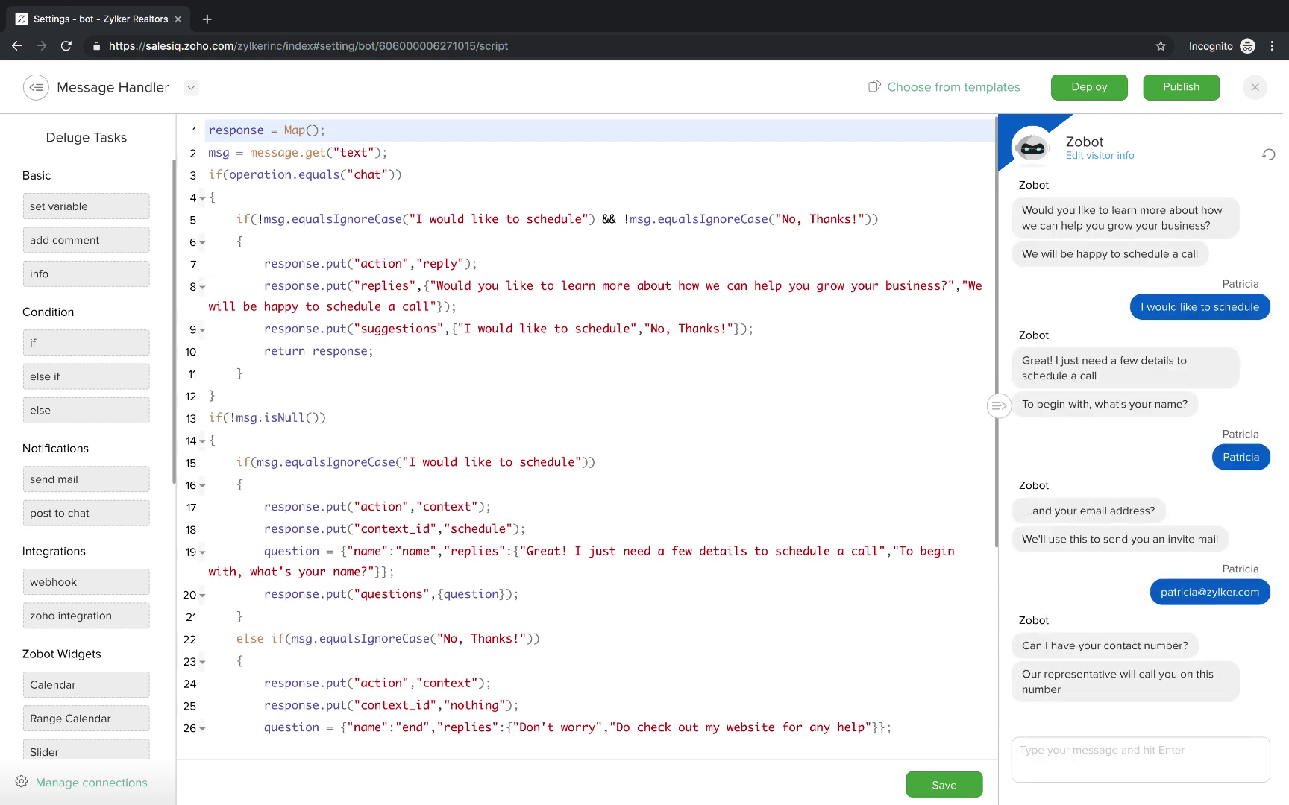
text(1234567890)
key(Return)
Give the company as Zylker Corp and book the 02:00 PM slot on Sunday July 14.
text(Z)
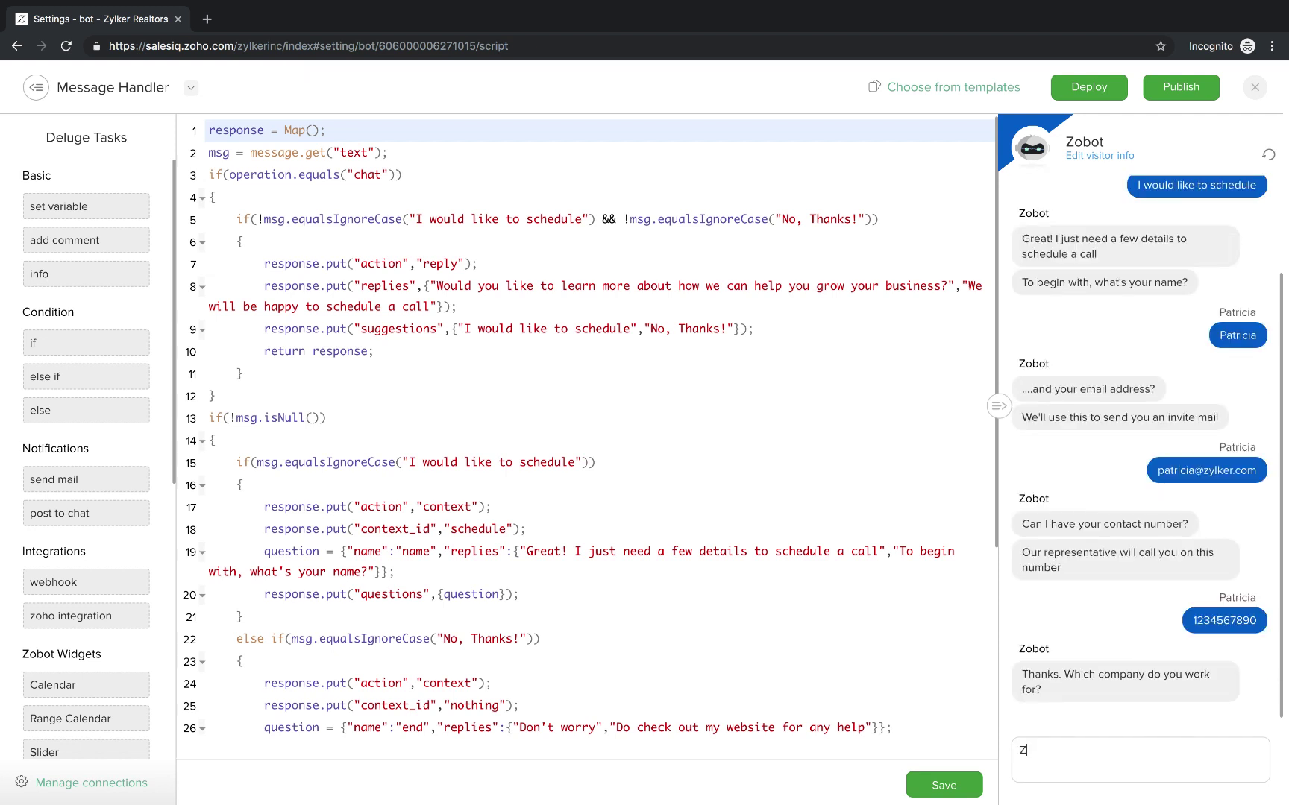
text(ylker Corp)
key(Return)
click(1118, 520)
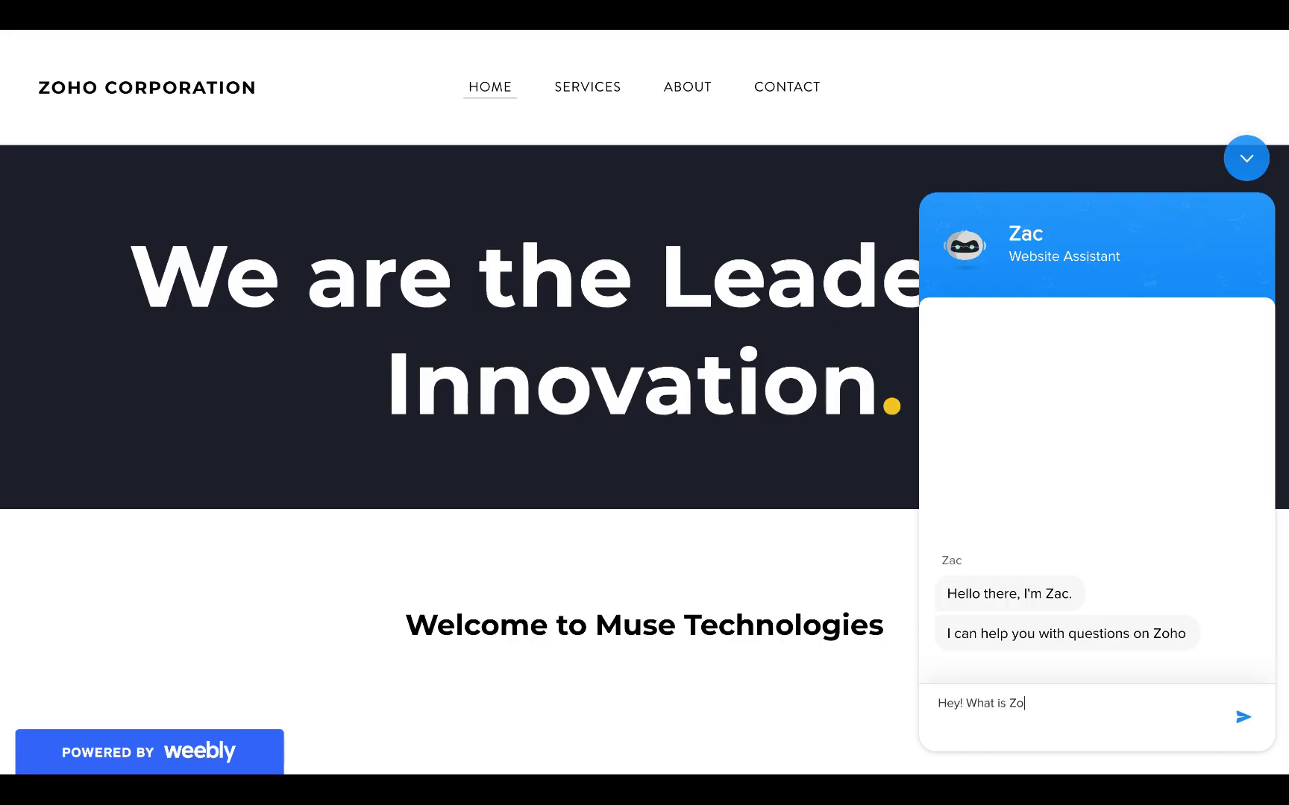
Ask the website chat bot 'Hey! What is Zoho?', then ask what products are offered.
text(What is Zoho?)
key(Return)
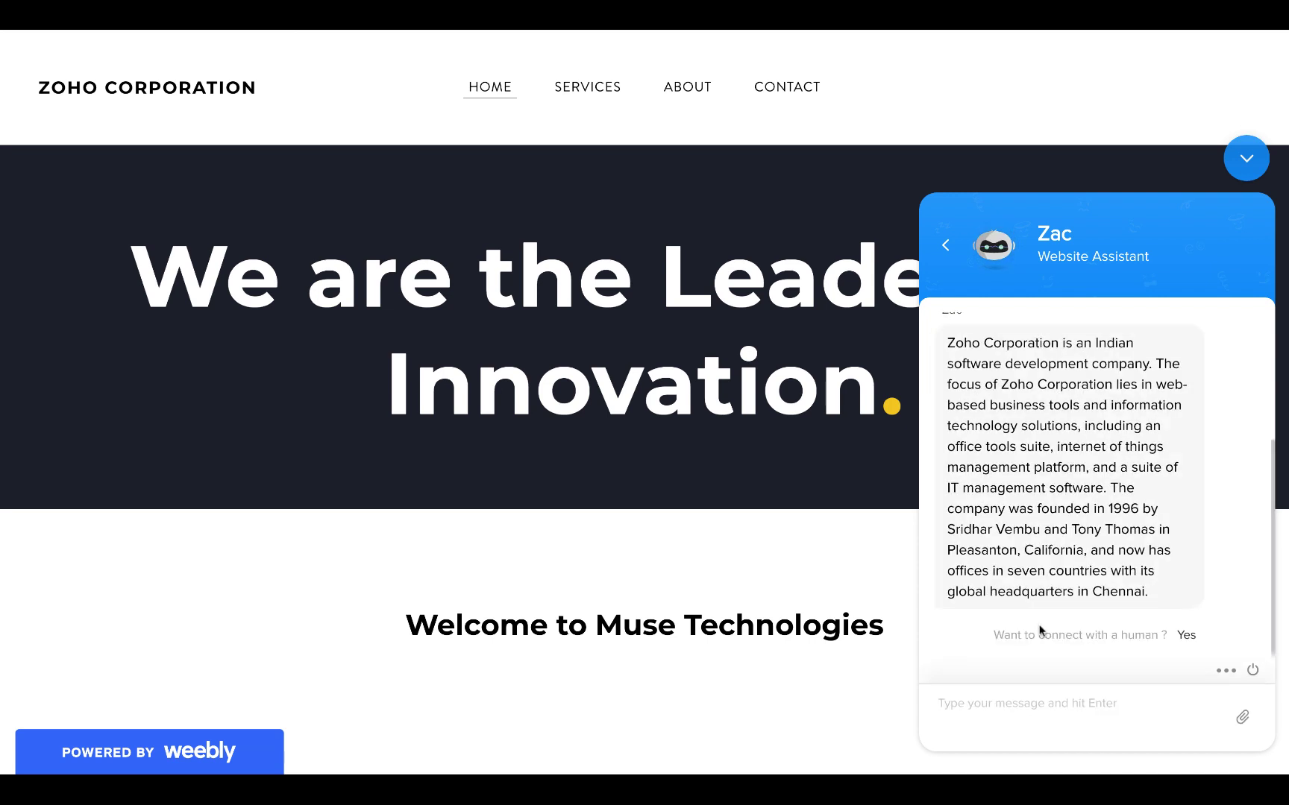
text(What)
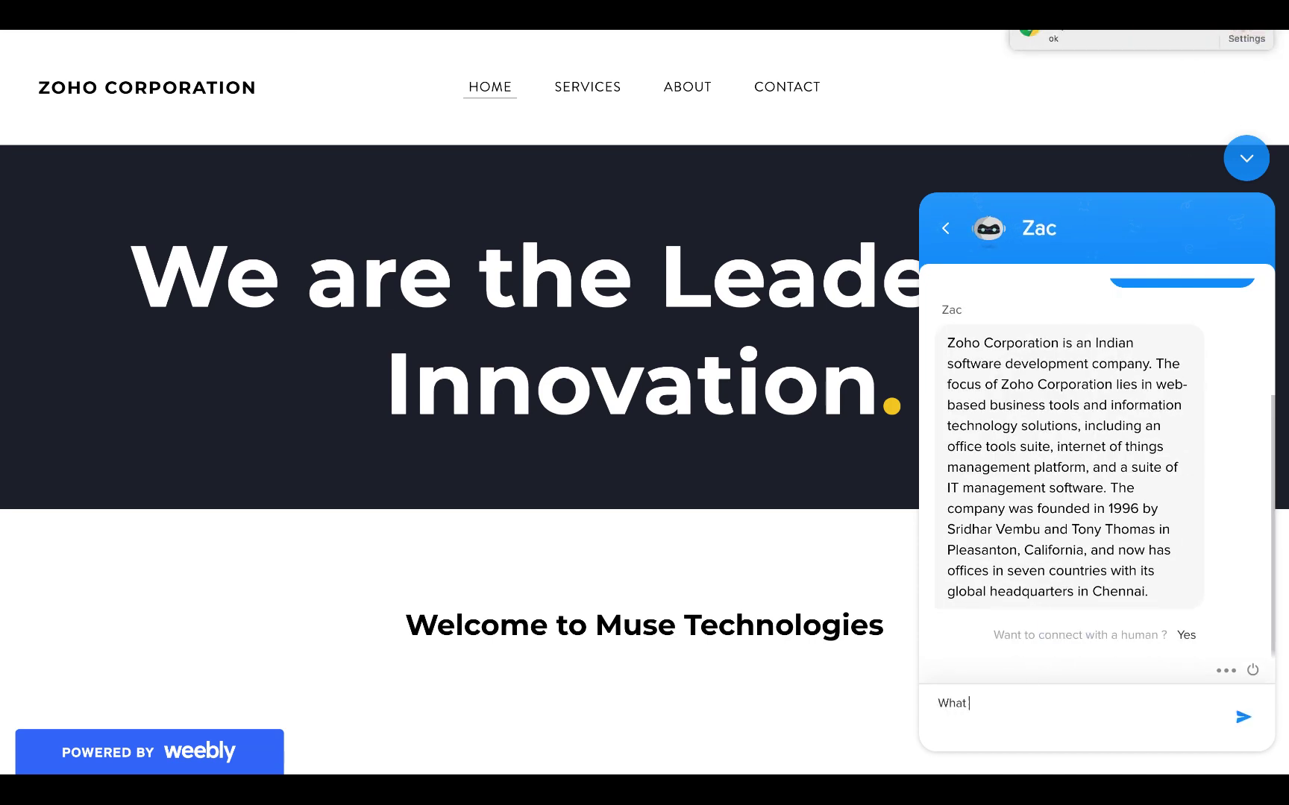
key(ctrl+a)
key(BackSpace)
text(What pro)
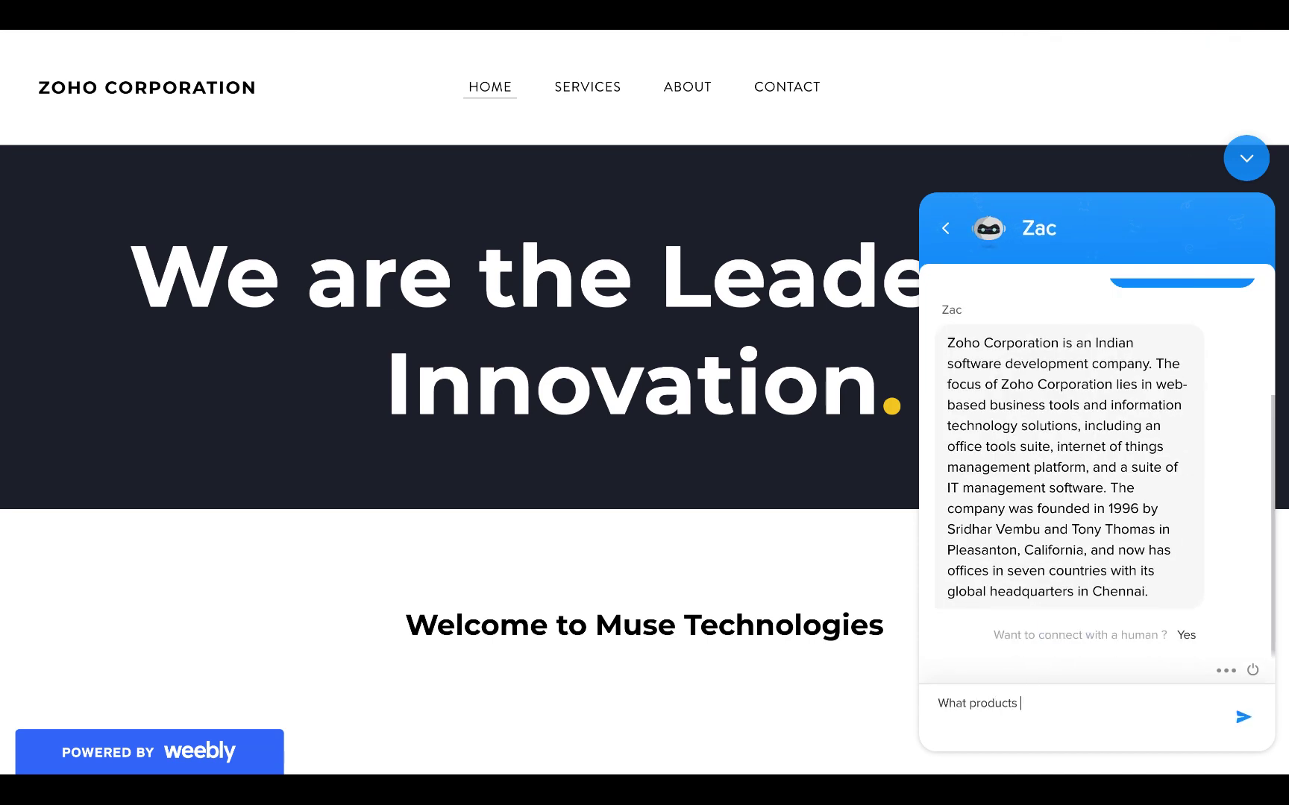
key(Return)
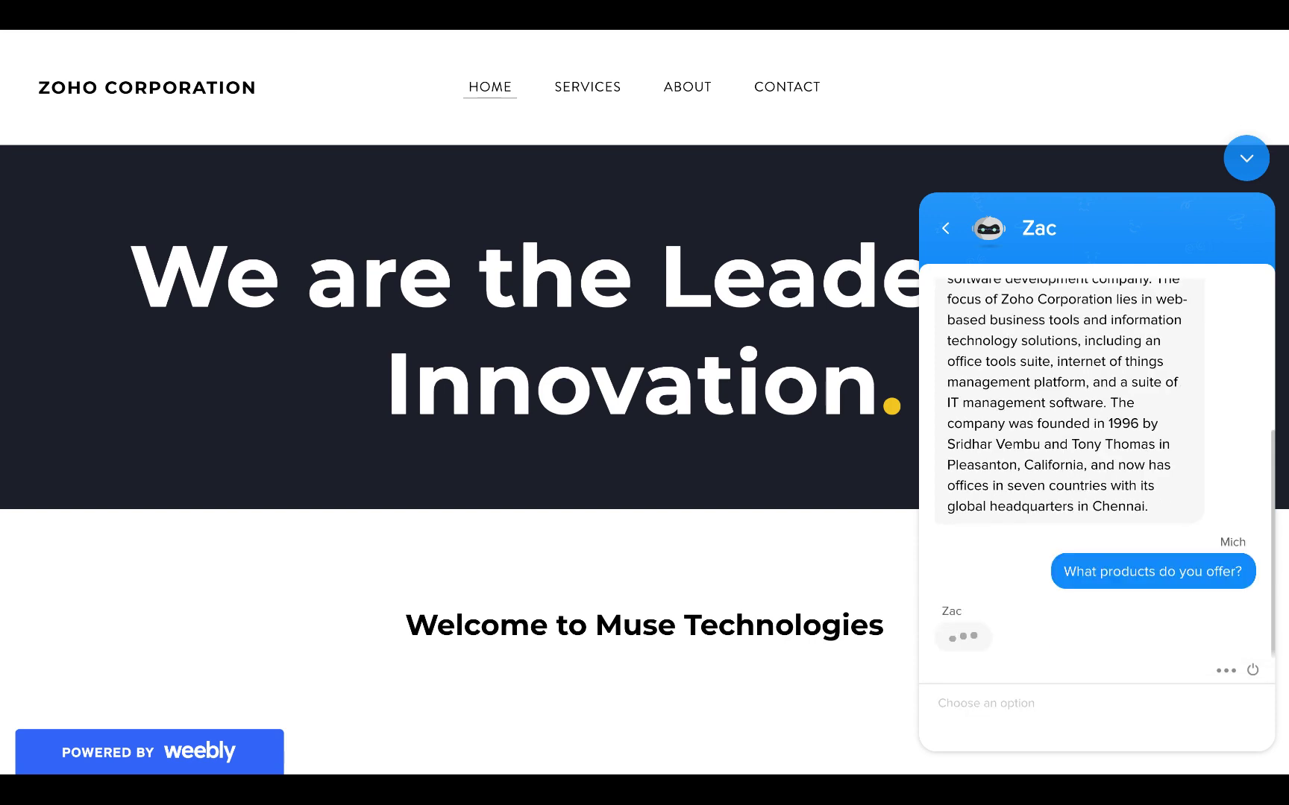
scroll(941, 482, up, 15)
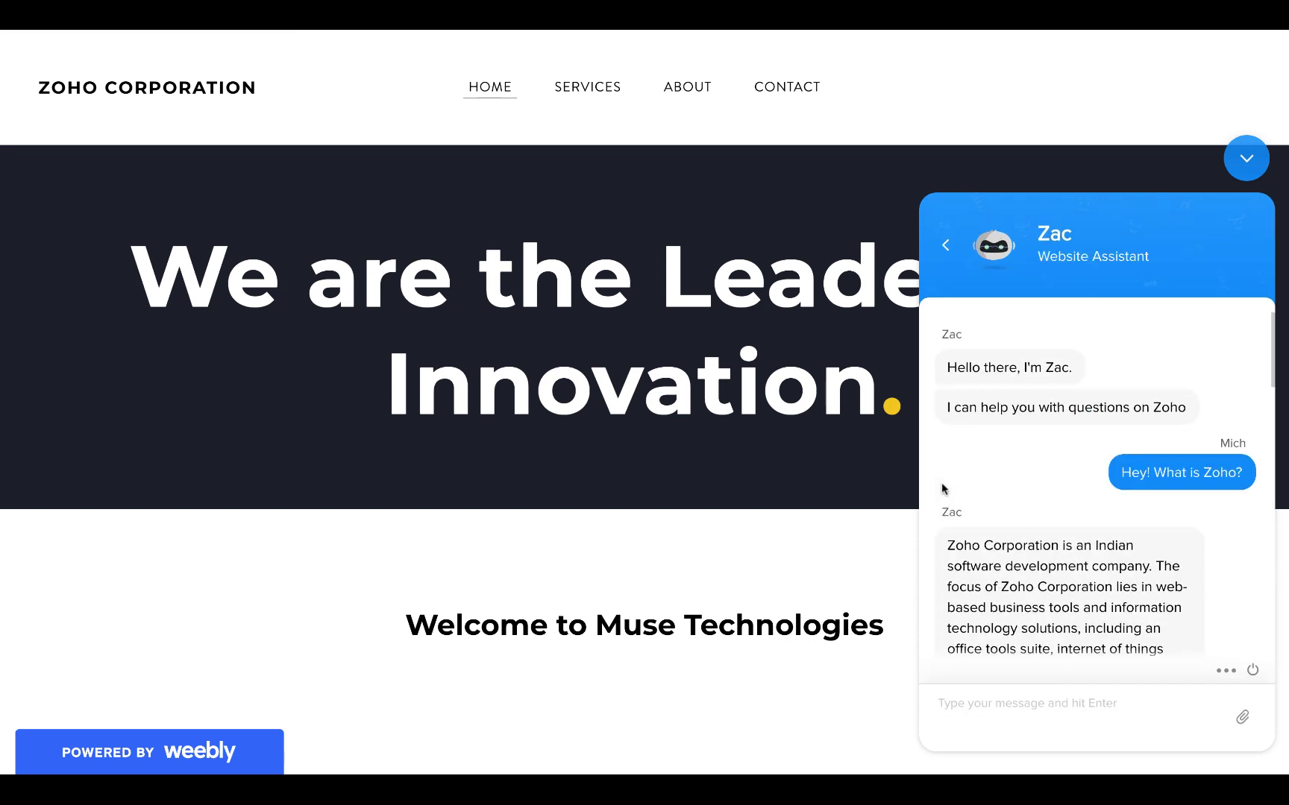